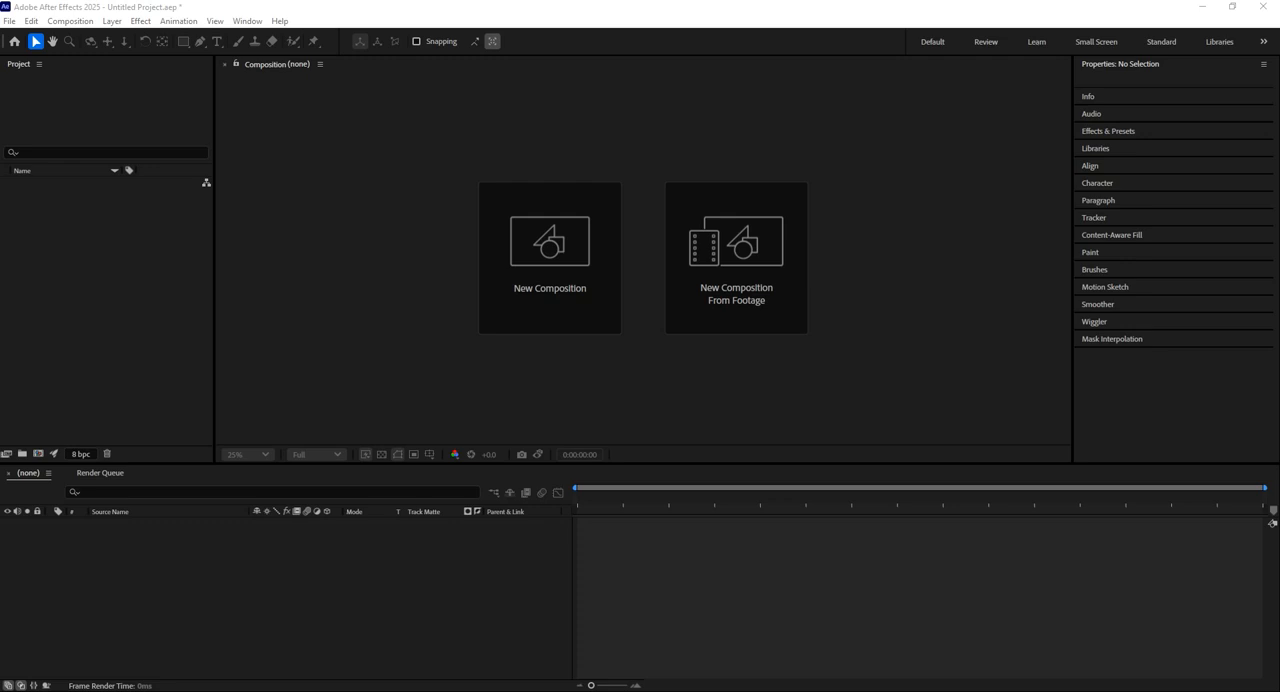
Create a new composition at 1920 × 1080 px, 29.97 fps, with a duration of 4 seconds.
left_click(565, 296)
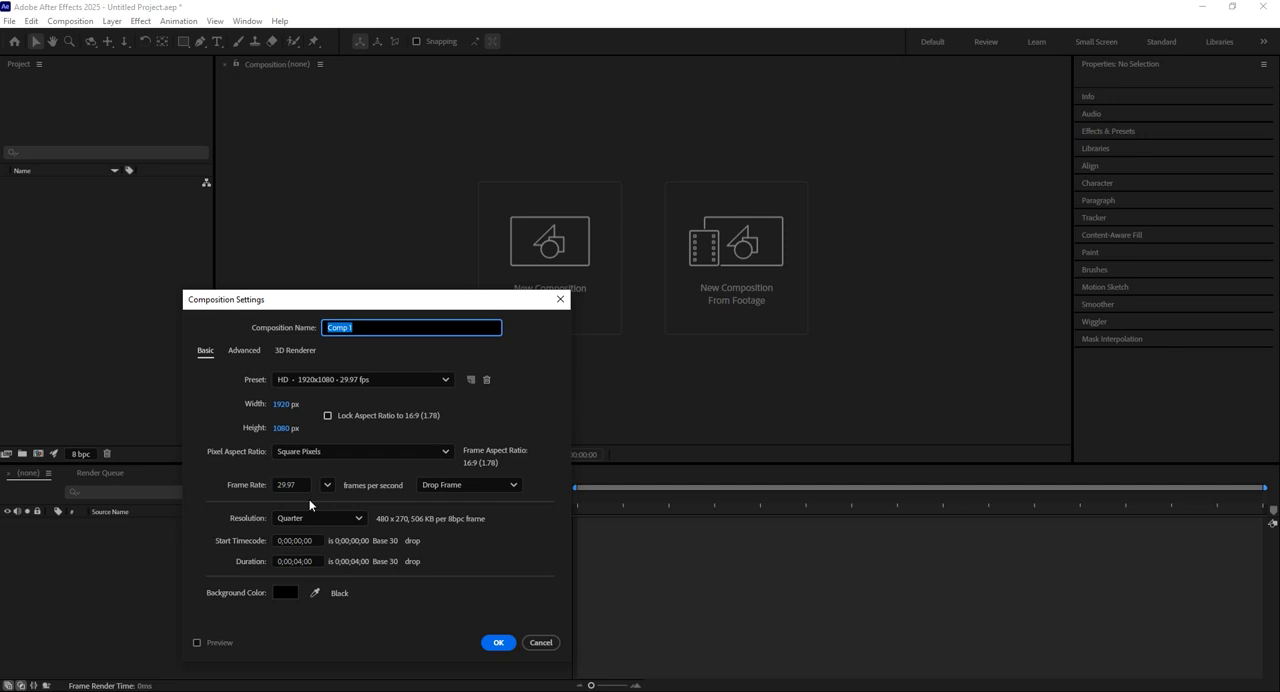
left_click(289, 485)
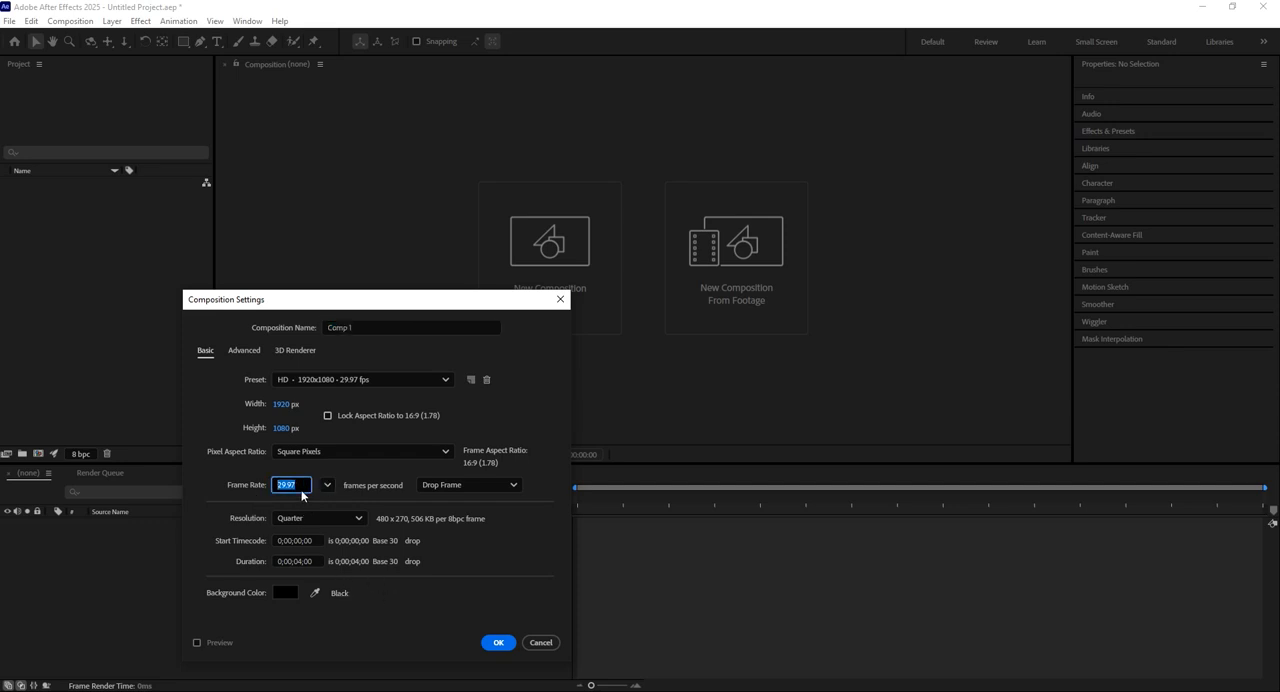
left_click(298, 485)
double_click(298, 485)
left_click(498, 642)
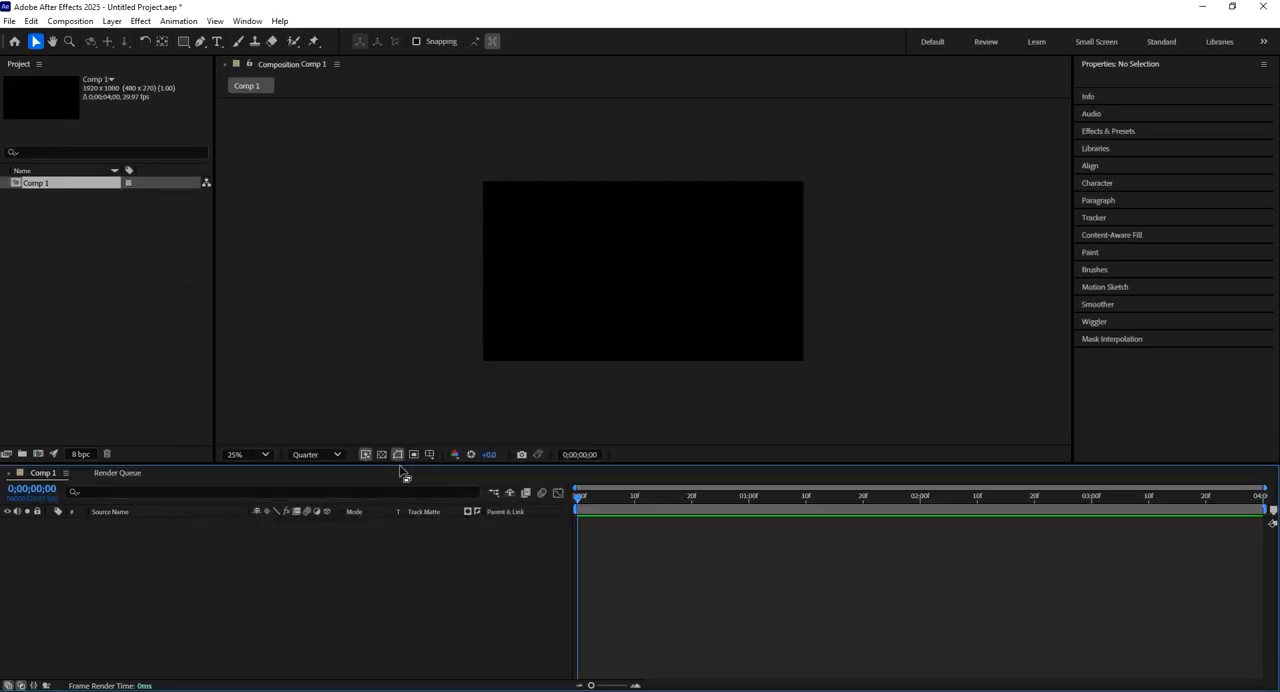
Draw a square shape of about 410 × 410 px near the middle of the composition.
left_click(240, 454)
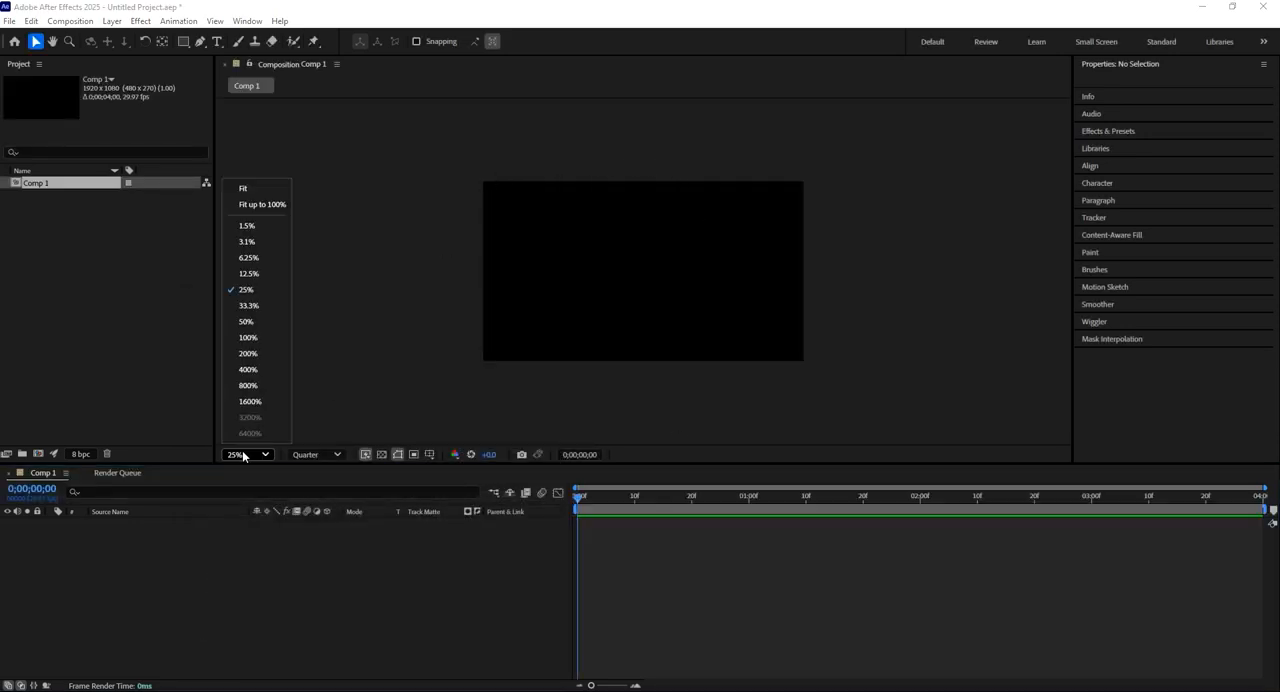
left_click(262, 192)
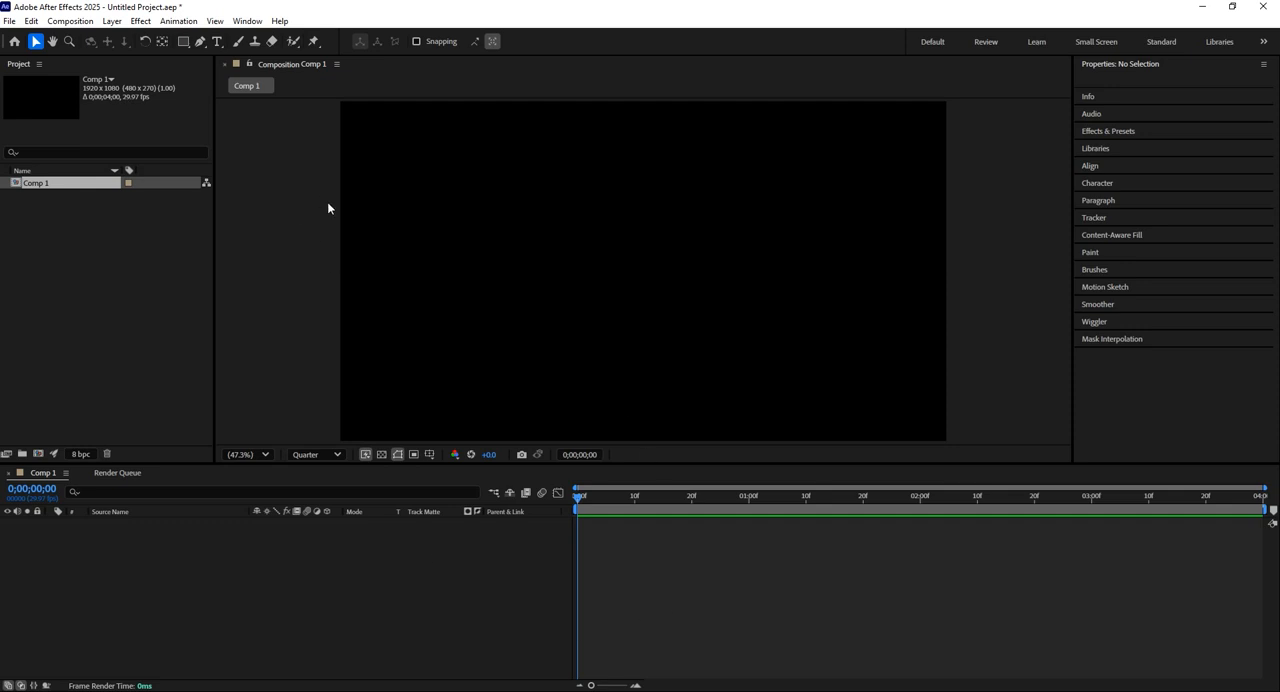
left_click(184, 42)
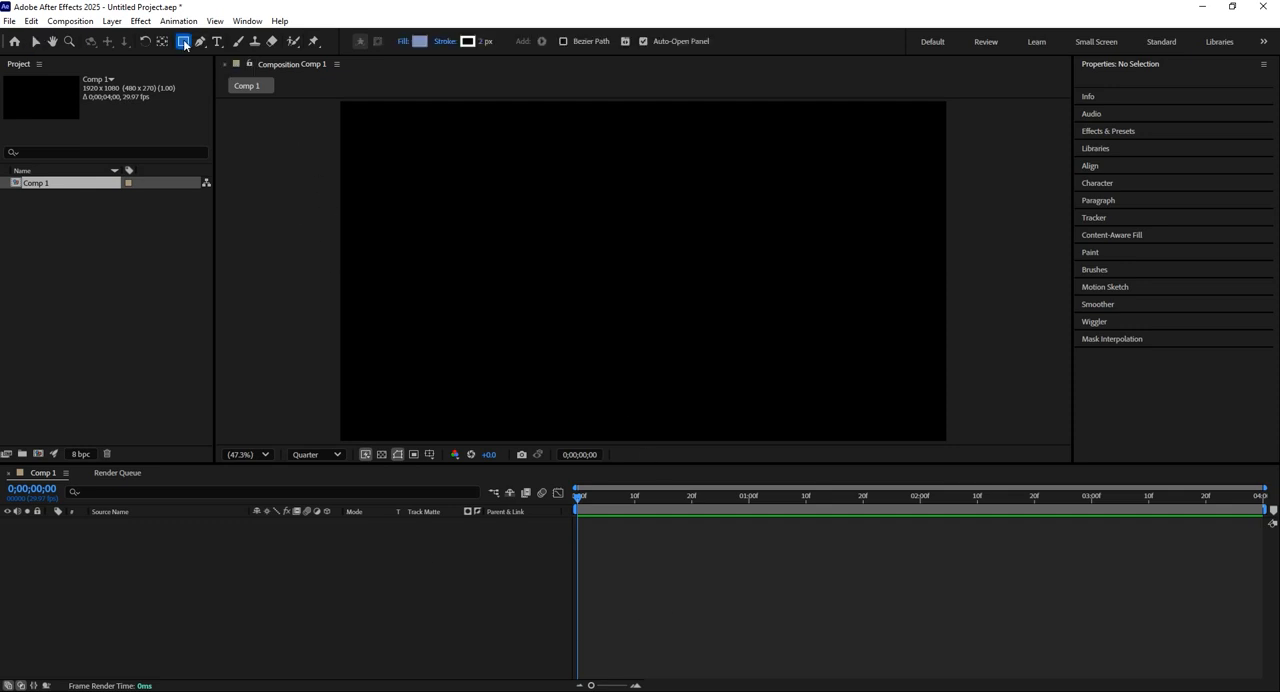
mouse_move(557, 206)
left_mouse_down()
mouse_move(674, 321)
mouse_move(671, 302)
mouse_move(689, 318)
left_mouse_up()
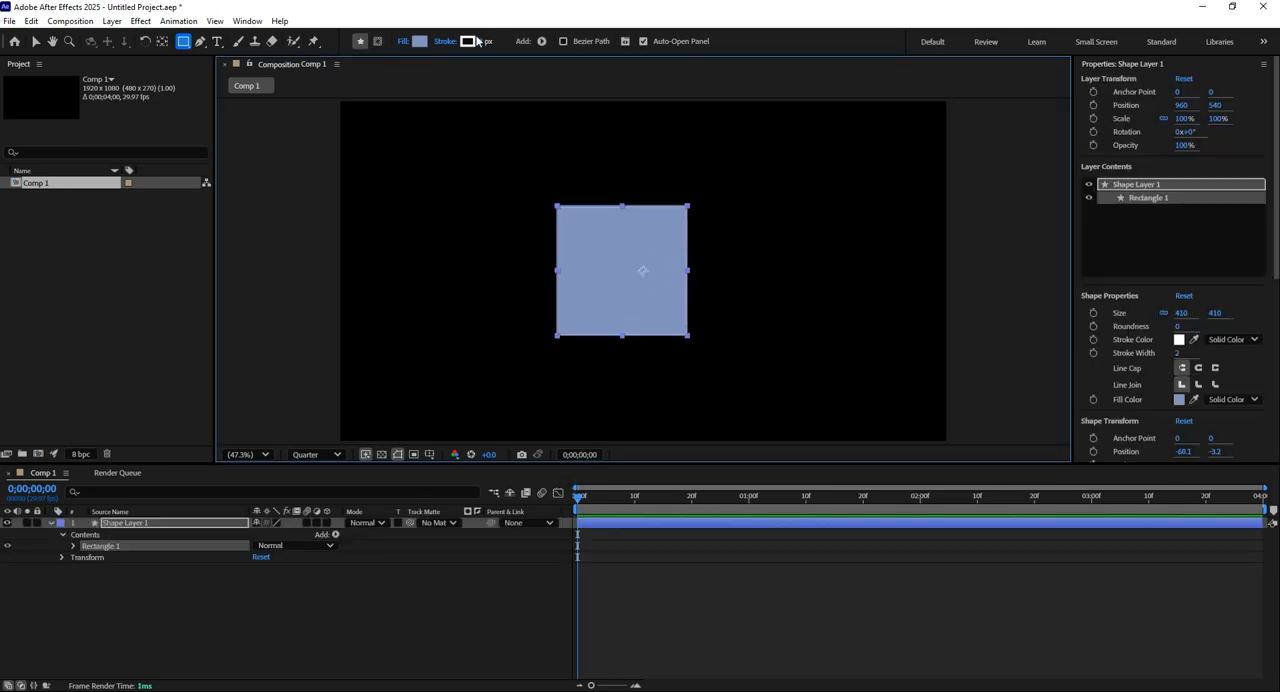
Change the square's fill color to a light purple.
left_click(420, 42)
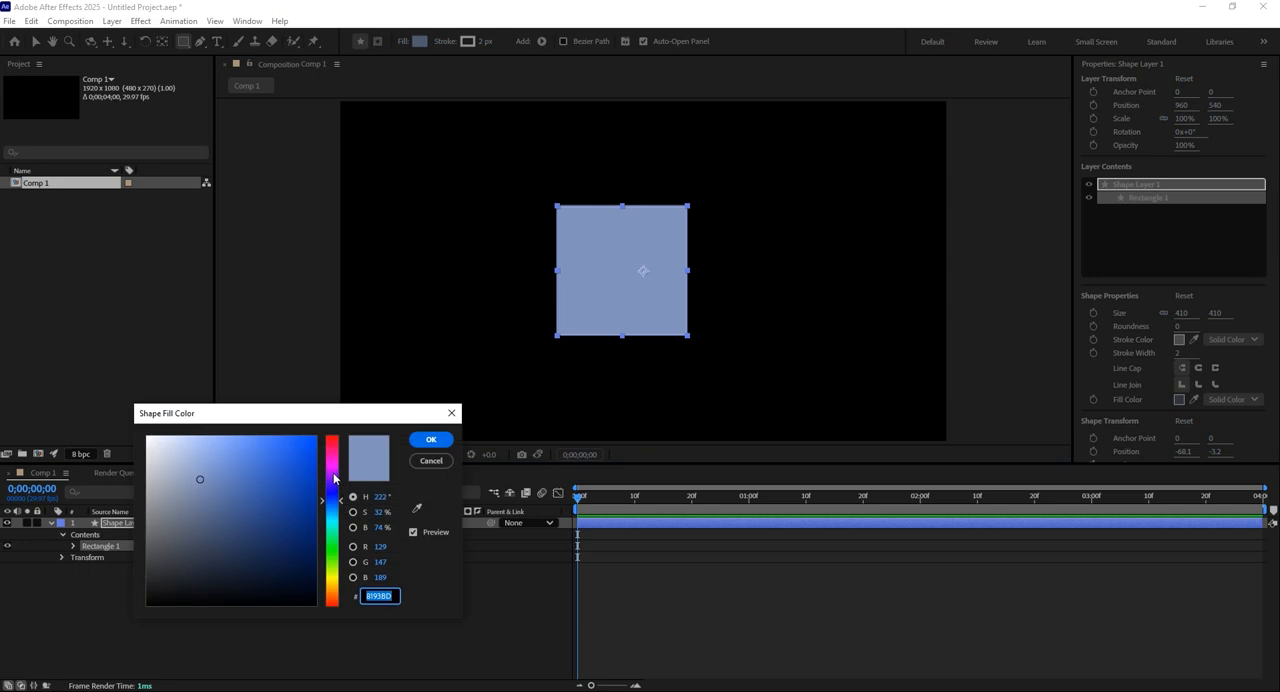
left_click(335, 478)
left_click(431, 439)
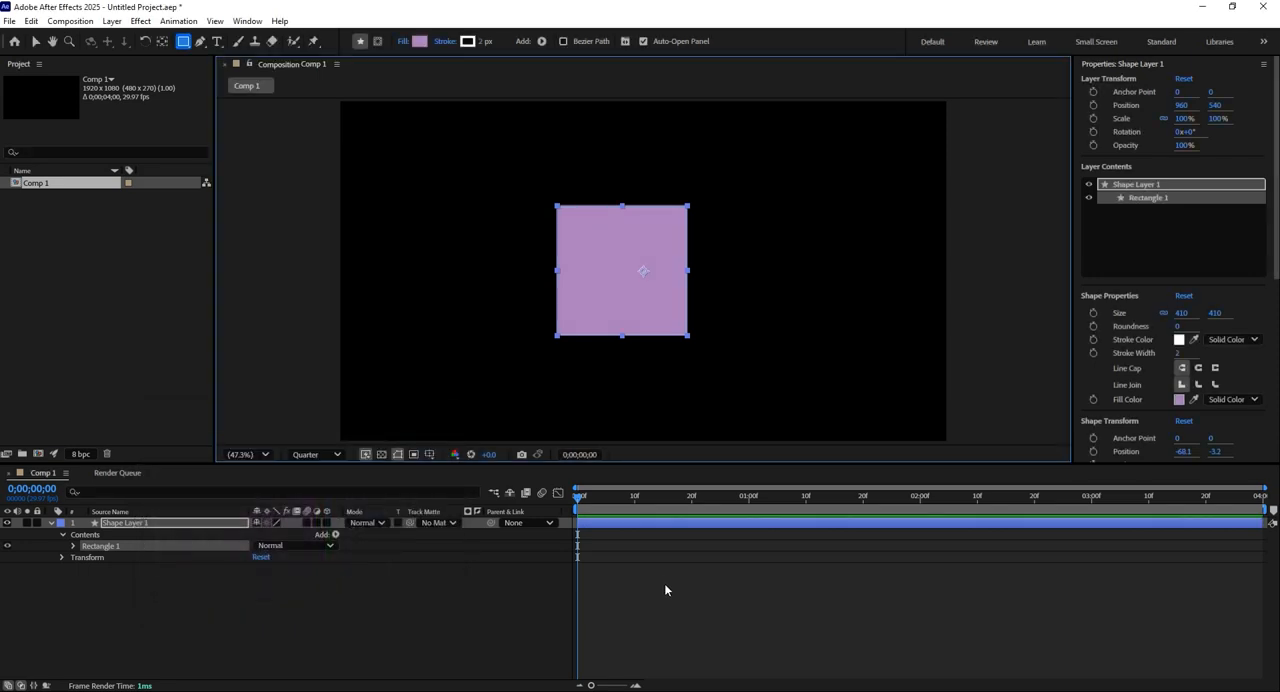
Expand the shape layer's Transform properties and go through Anchor Point, Position, Scale, Rotation and Opacity.
left_click(578, 500)
left_click(62, 557)
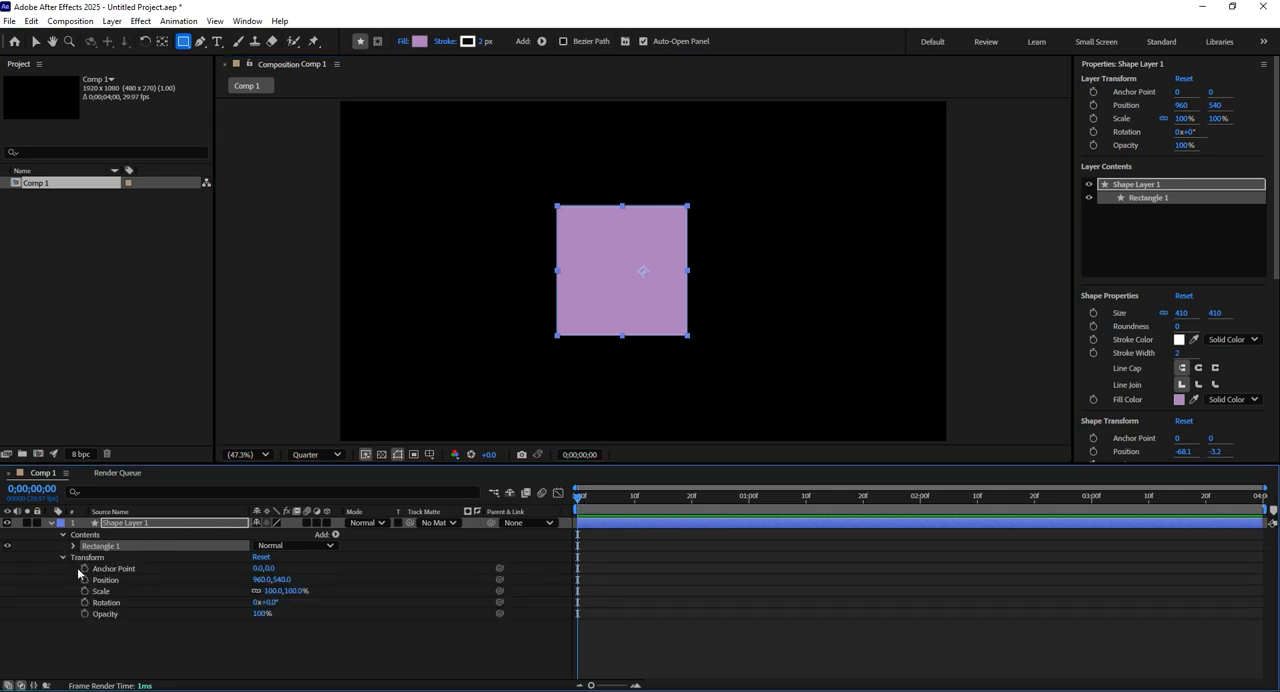
left_click(110, 569)
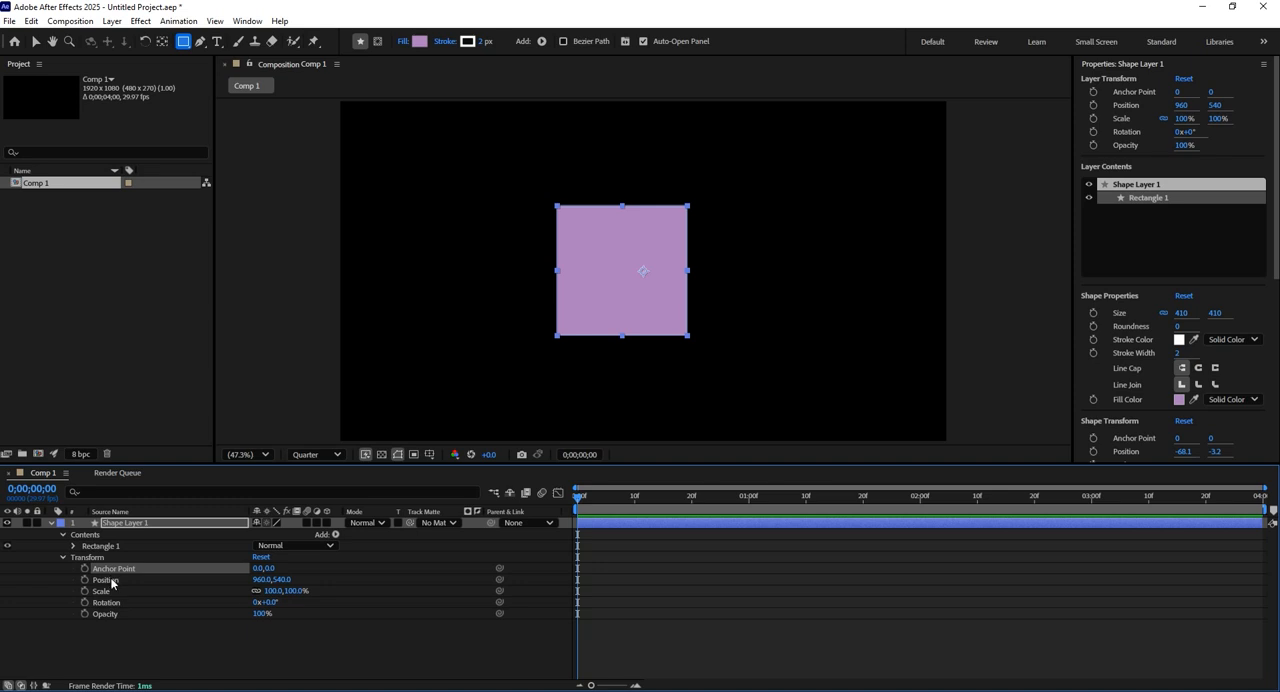
left_click(112, 580)
left_click(115, 594)
left_click(114, 603)
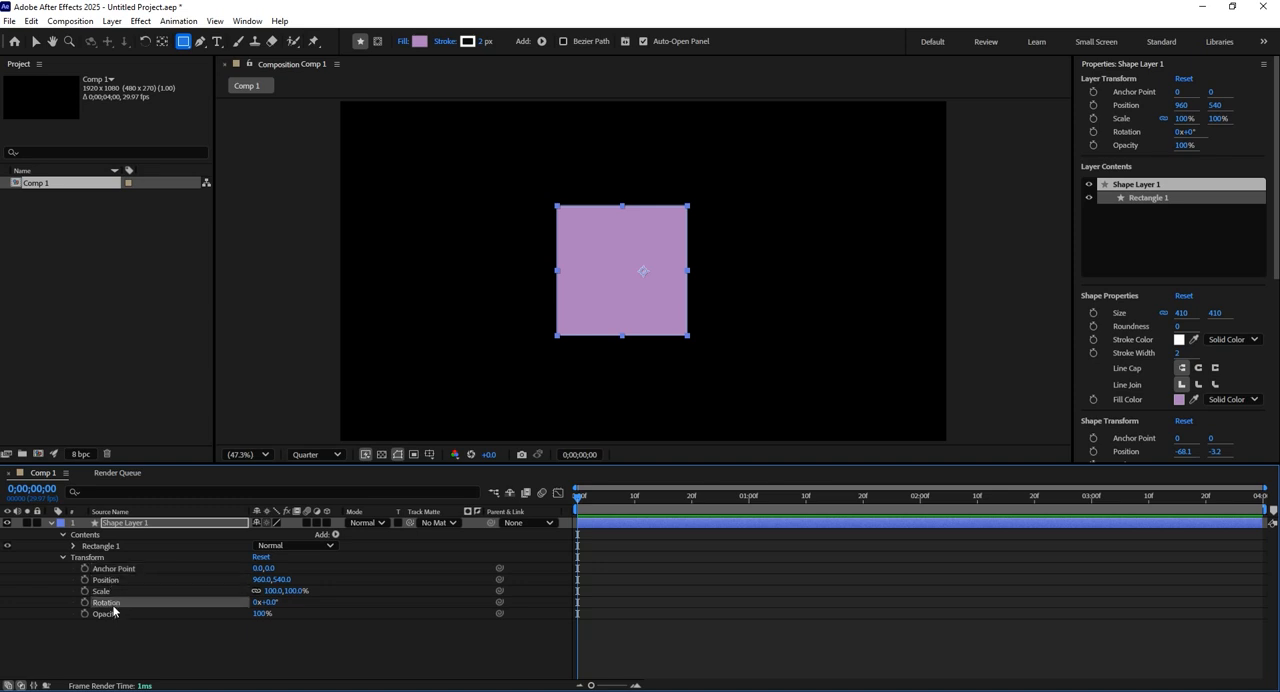
left_click(114, 614)
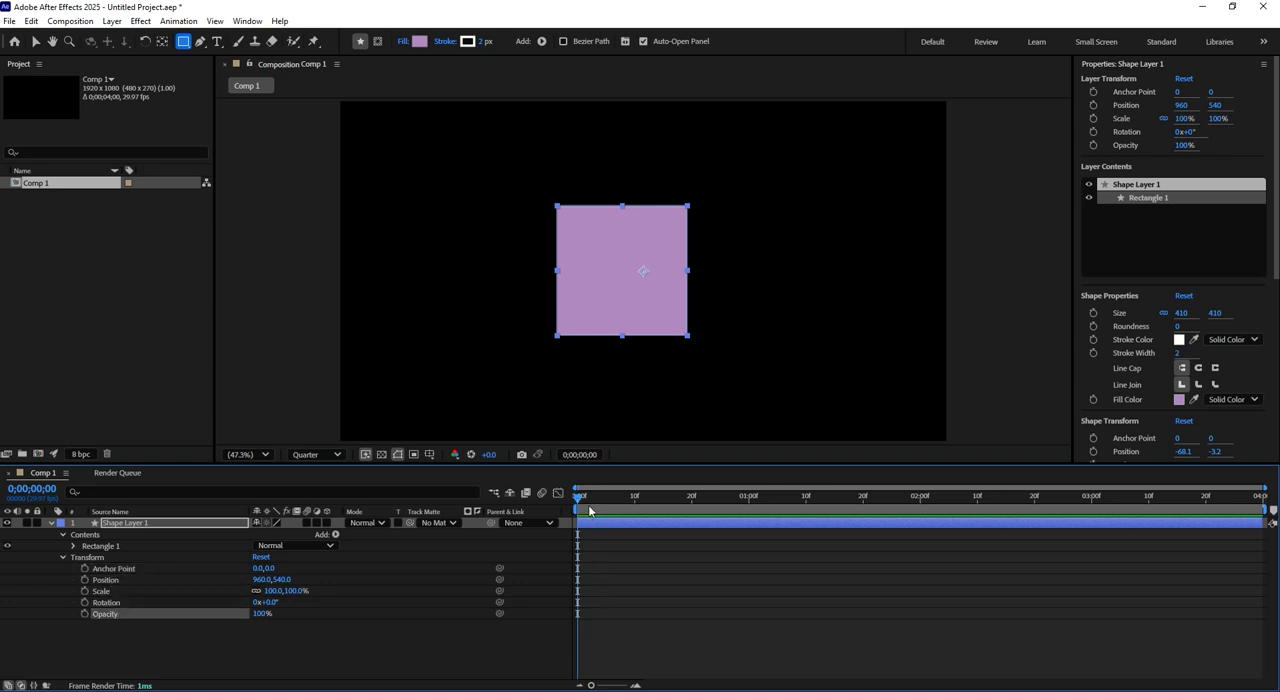
Turn on Opacity keyframing for the shape layer with a 100% keyframe at the 2-second mark.
left_click_drag(579, 503, 929, 505)
left_click(923, 501)
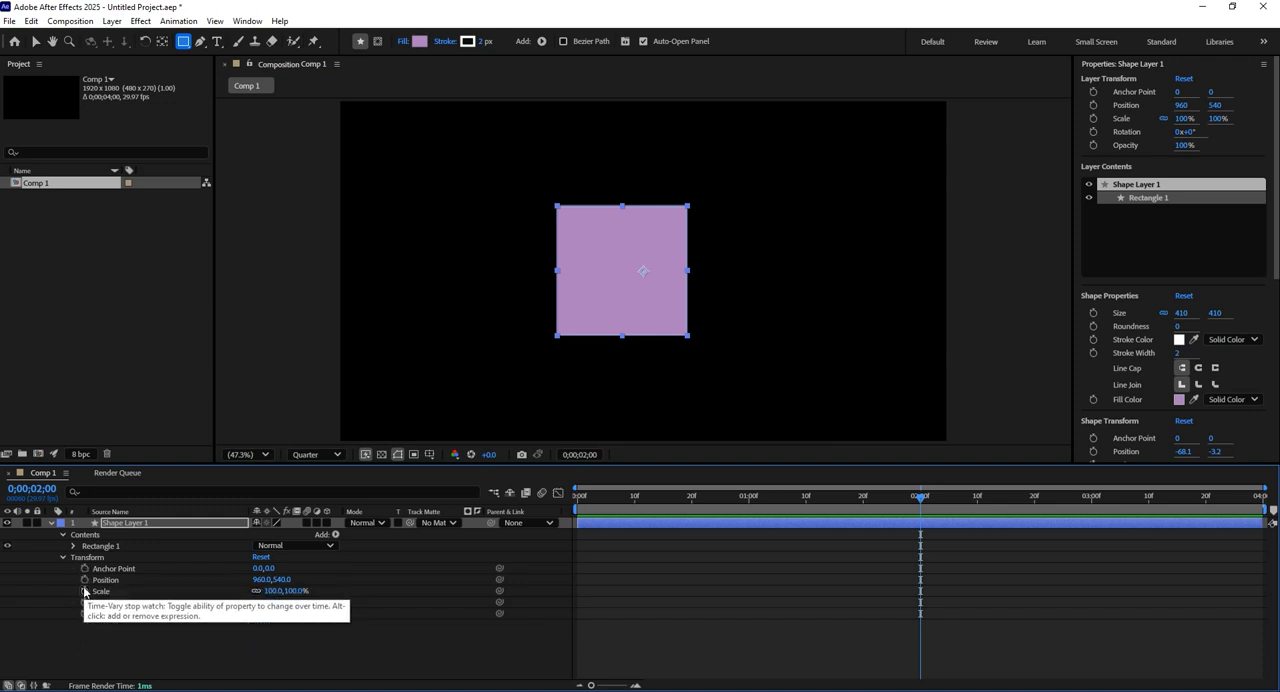
left_click(86, 622)
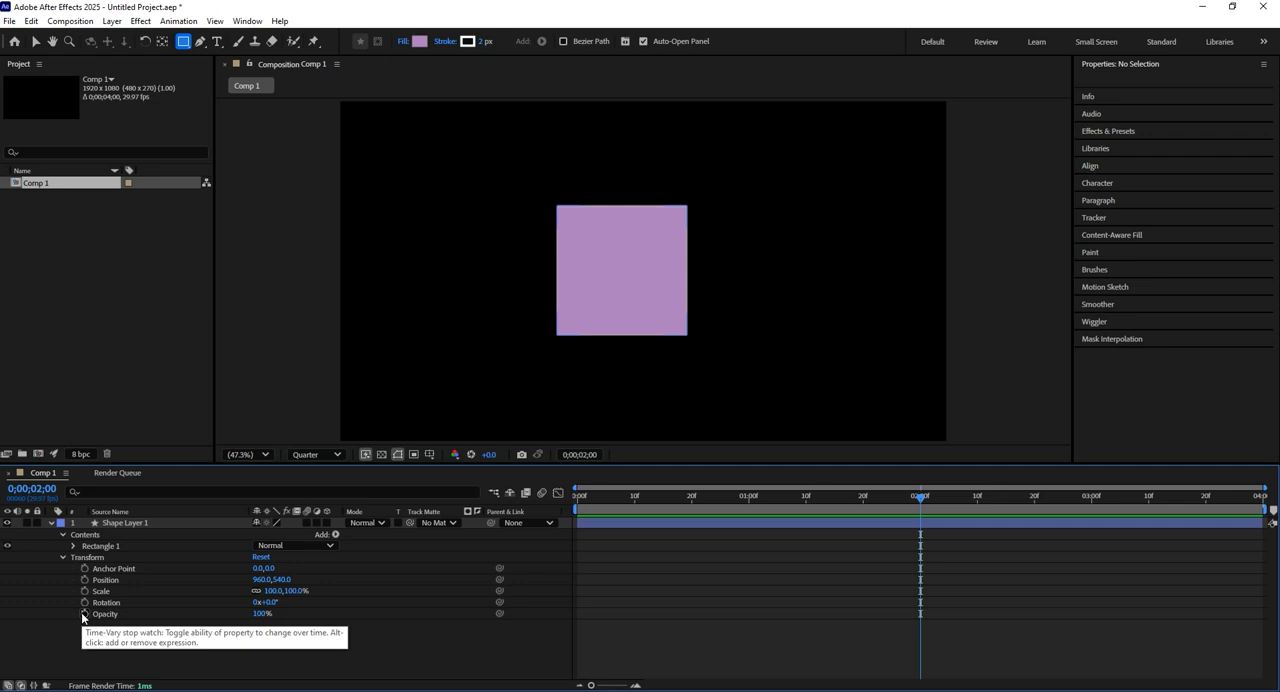
left_click(84, 614)
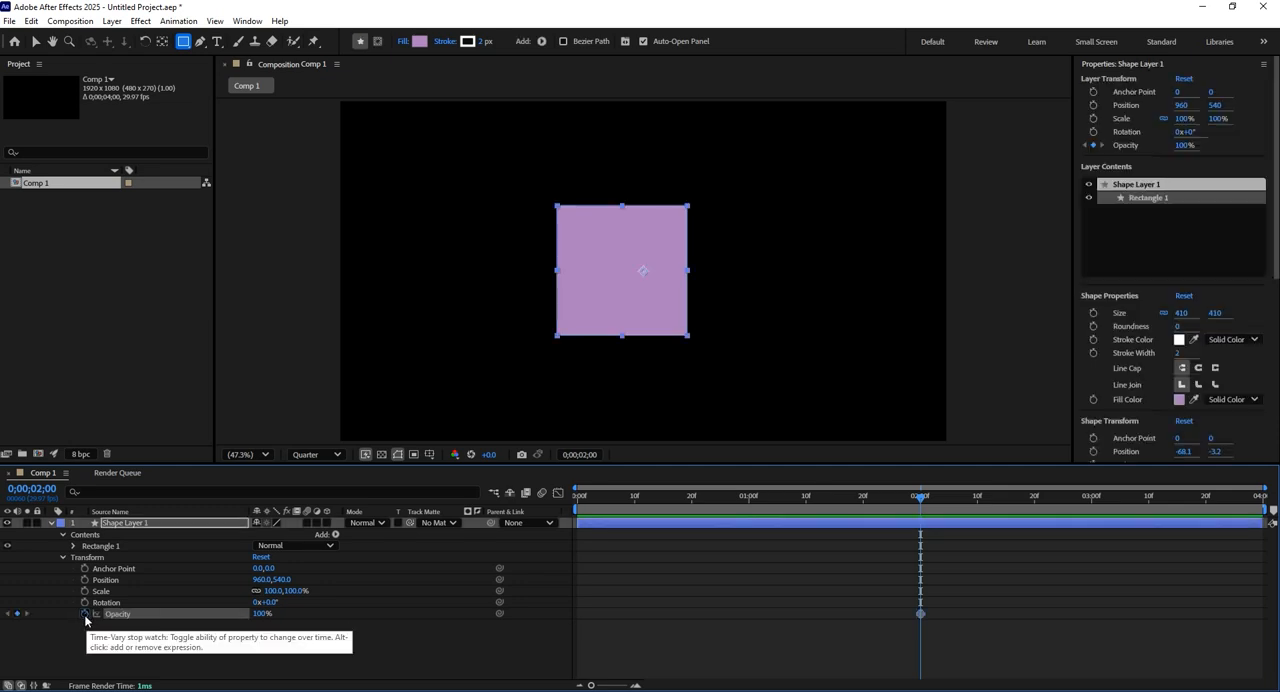
left_click(941, 650)
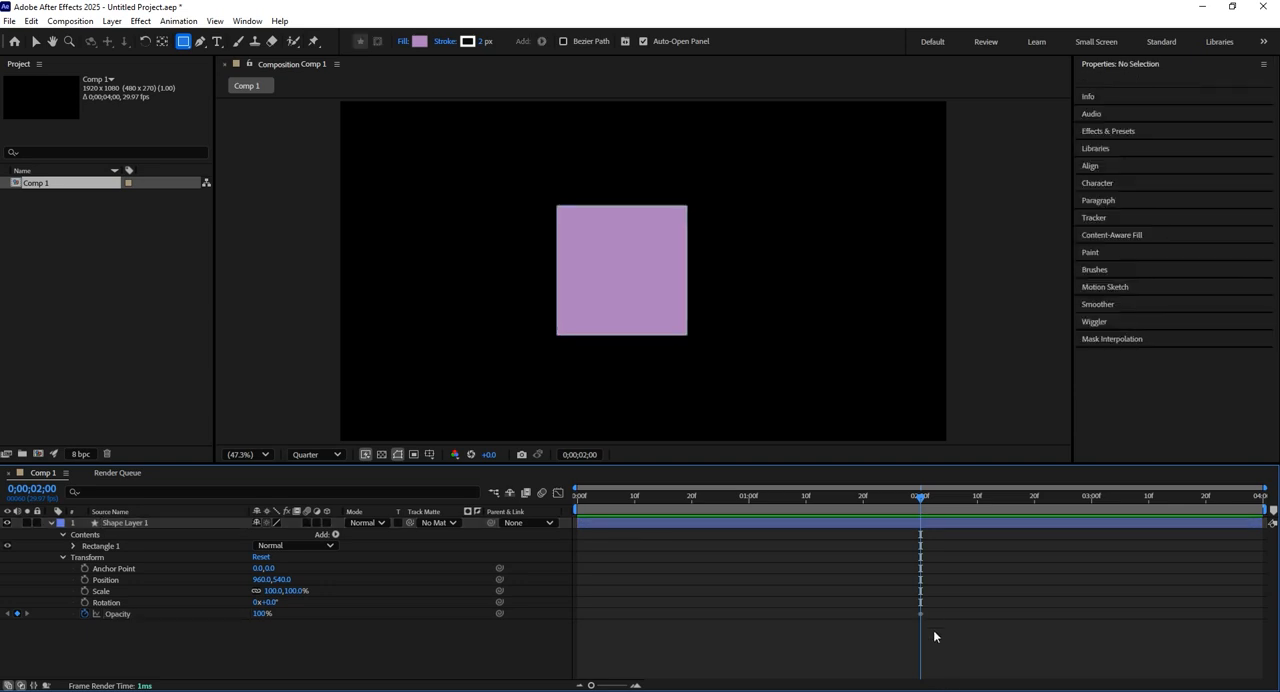
left_click_drag(932, 588, 915, 615)
mouse_move(917, 495)
left_mouse_down()
mouse_move(816, 497)
mouse_move(919, 515)
left_mouse_up()
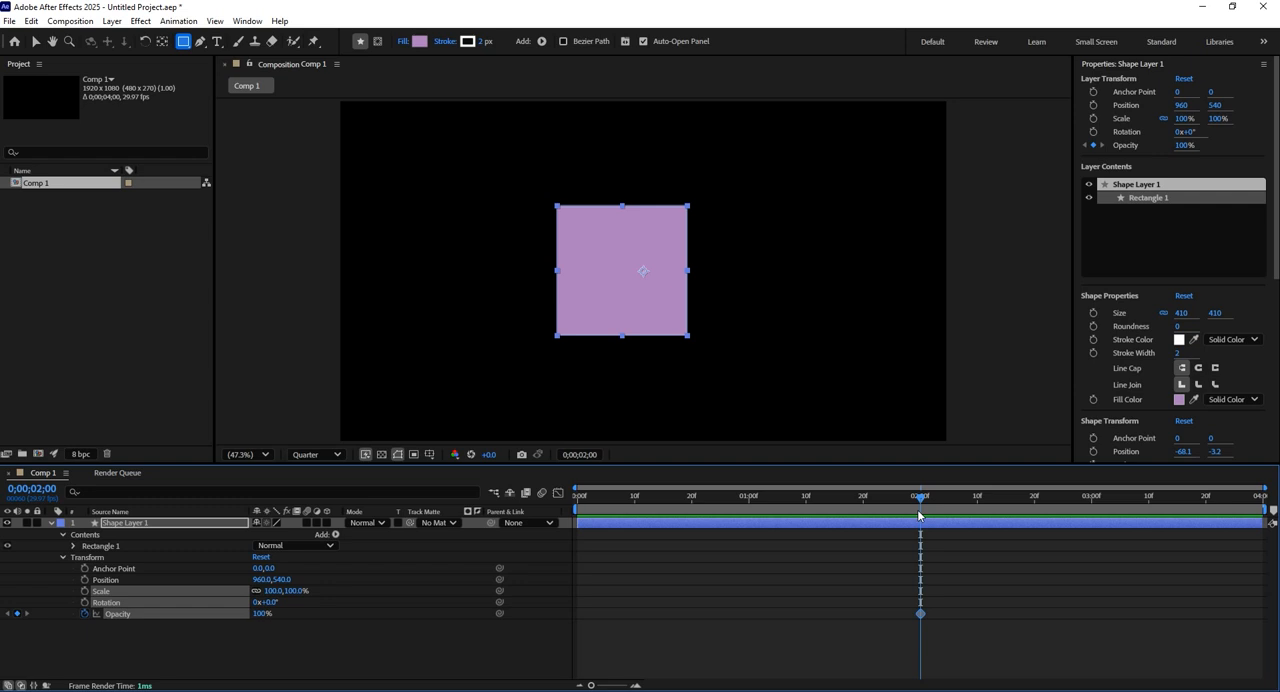
left_click_drag(953, 598, 911, 622)
left_click(262, 629)
left_click_drag(262, 613, 362, 614)
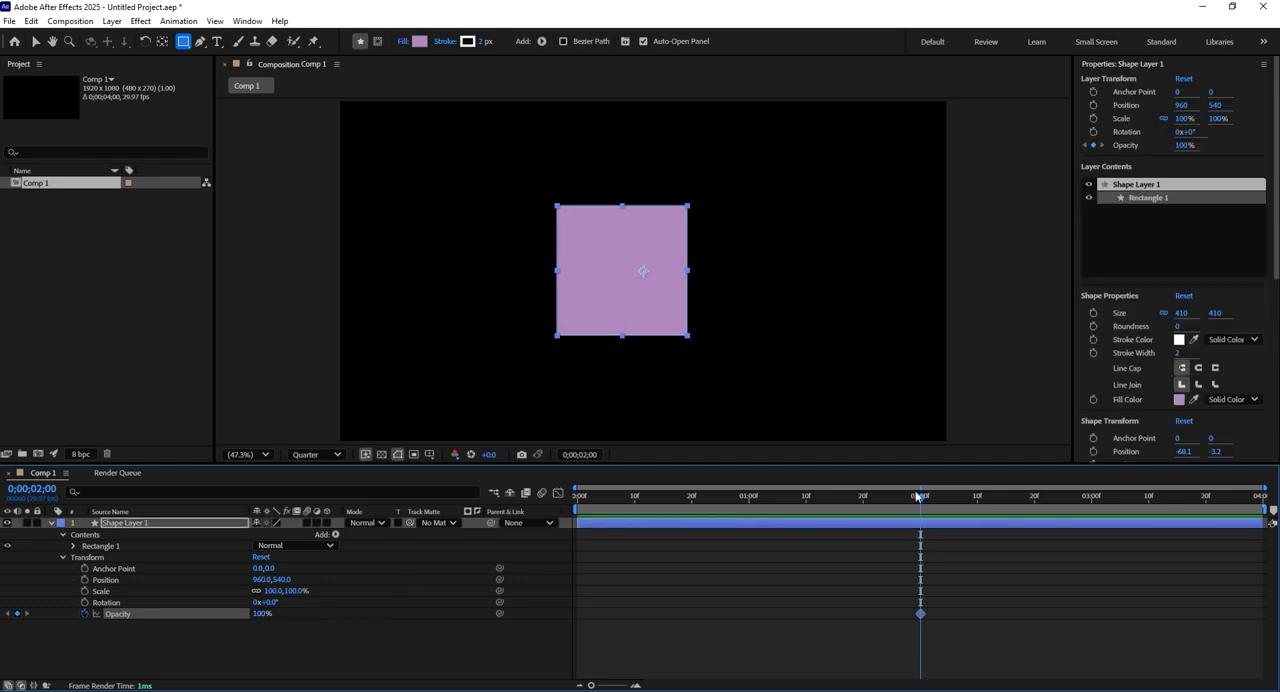
Add a second Opacity keyframe at the 1-second mark with a value of 55%.
left_click_drag(920, 495, 748, 538)
left_click_drag(747, 532, 918, 525)
left_click_drag(920, 530, 749, 521)
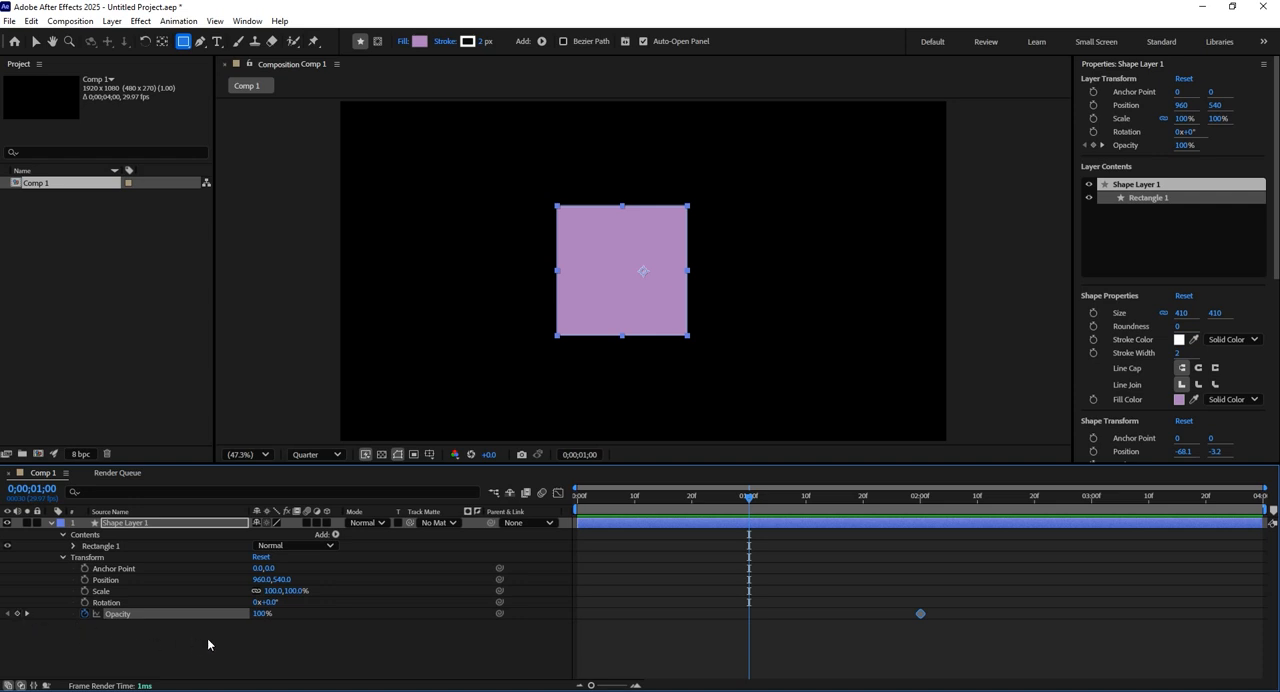
left_click(249, 630)
left_click_drag(258, 617, 224, 617)
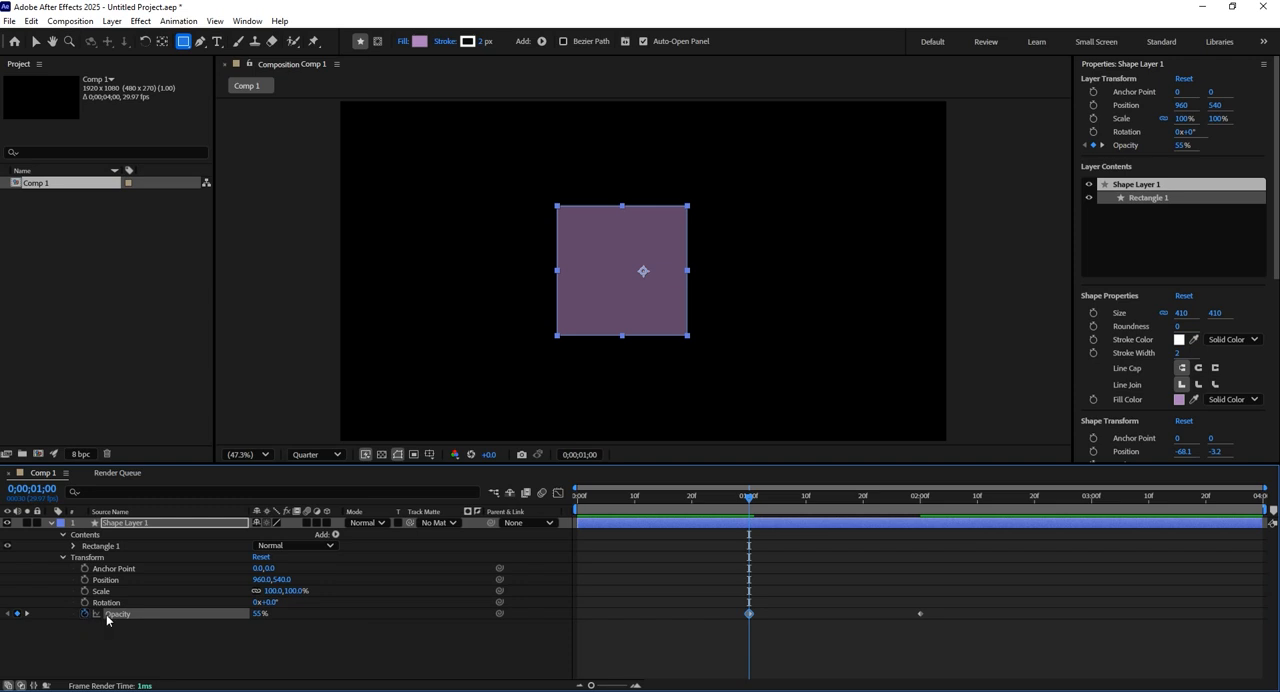
mouse_move(260, 613)
left_mouse_down()
mouse_move(300, 613)
mouse_move(262, 613)
mouse_move(283, 612)
left_mouse_up()
Add an Opacity keyframe at the very start of the composition without altering the existing keyframes.
left_click_drag(749, 500, 573, 510)
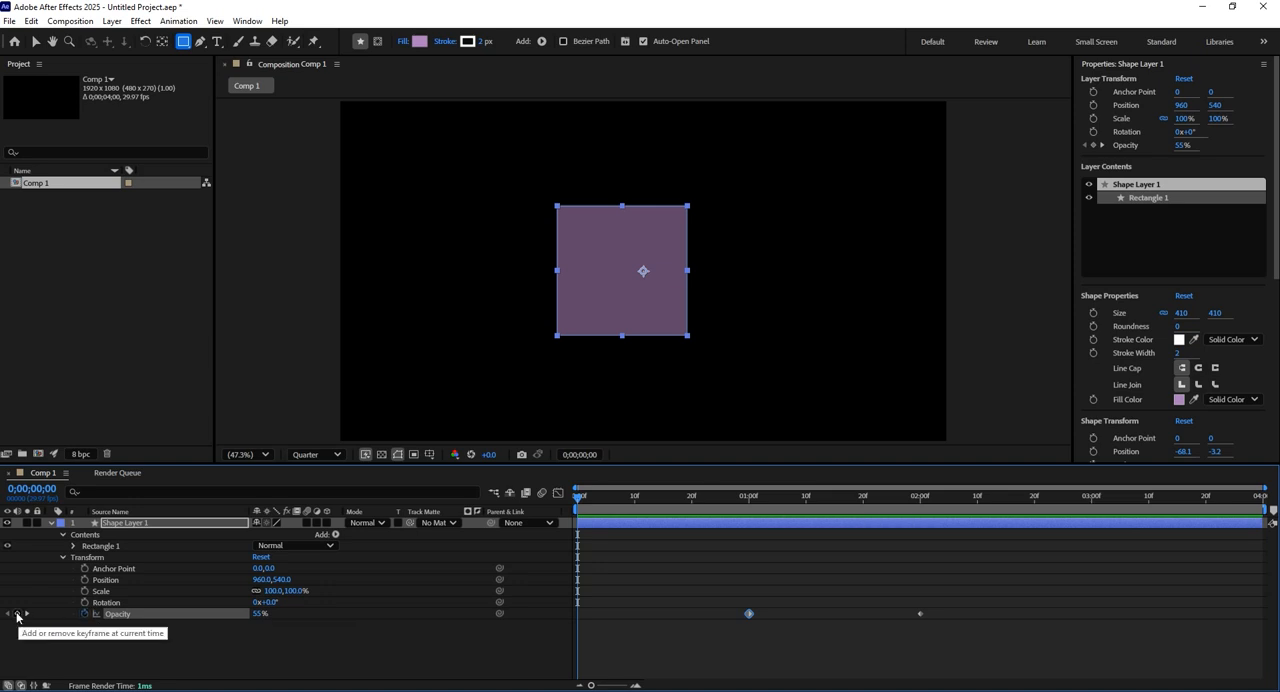
left_click(757, 643)
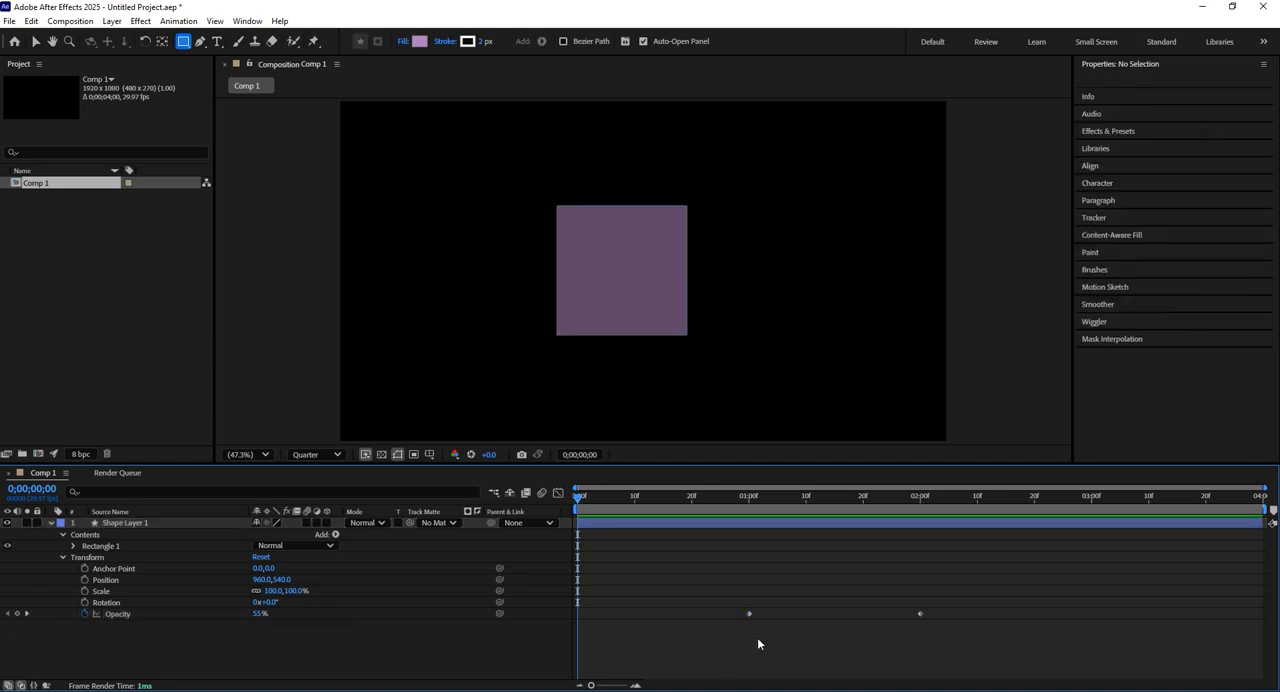
left_click_drag(763, 637, 731, 591)
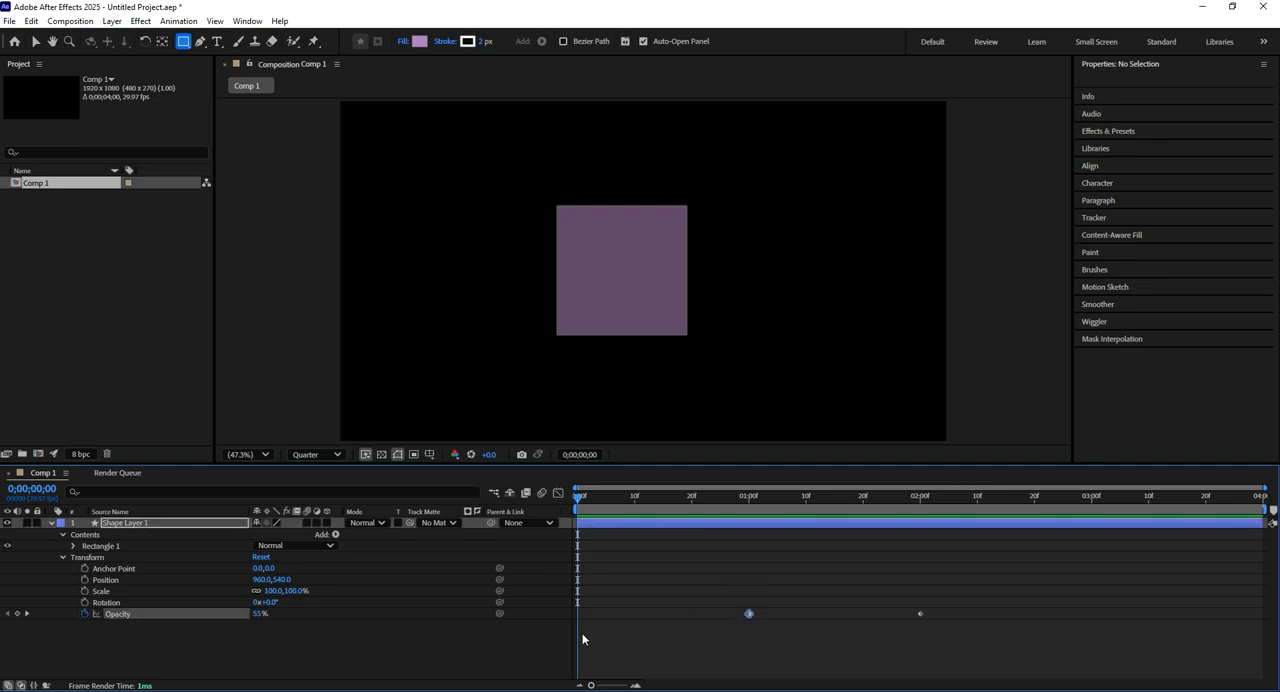
left_click(18, 615)
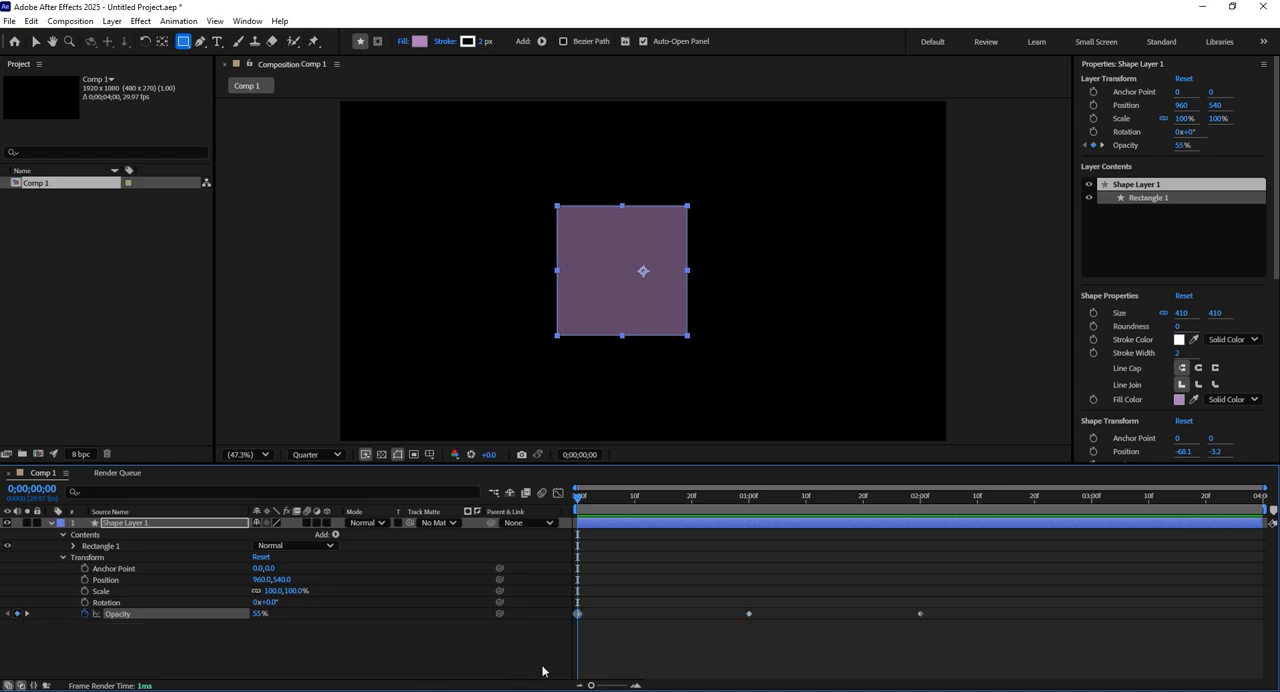
Set the Opacity keyframe at the start of the composition to 0% and preview the fade-in.
left_click(590, 630)
left_click_drag(585, 503, 749, 488)
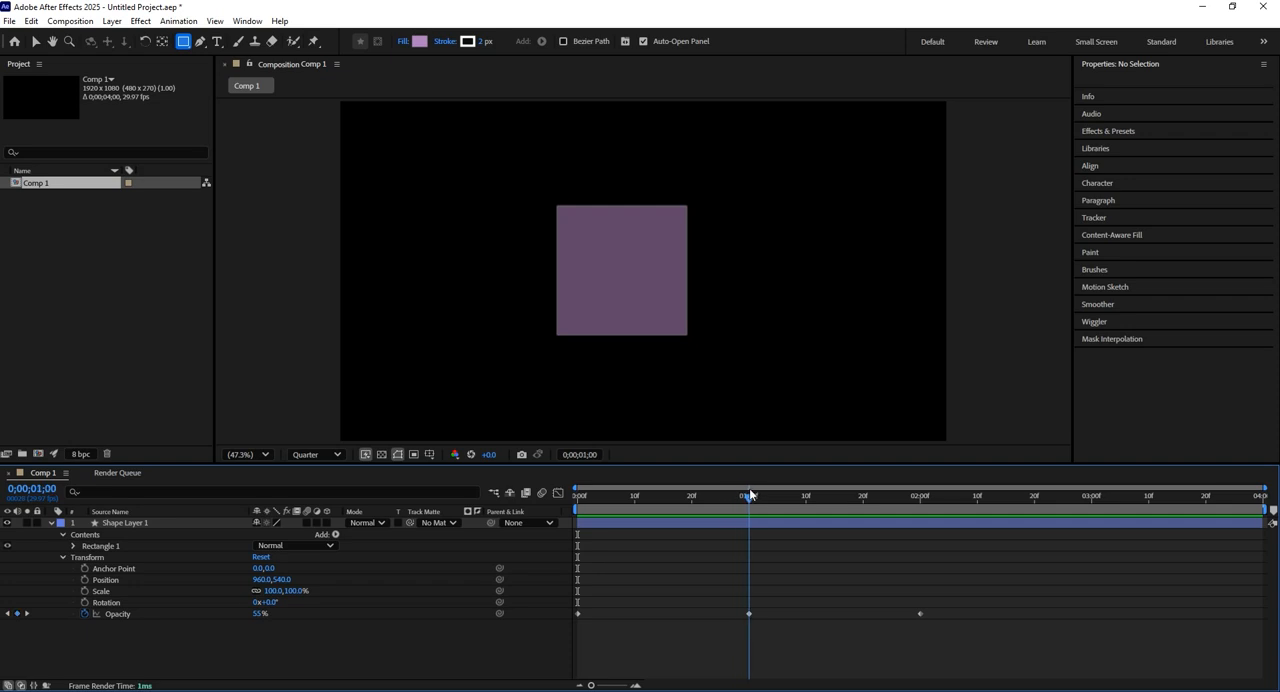
left_click(749, 613)
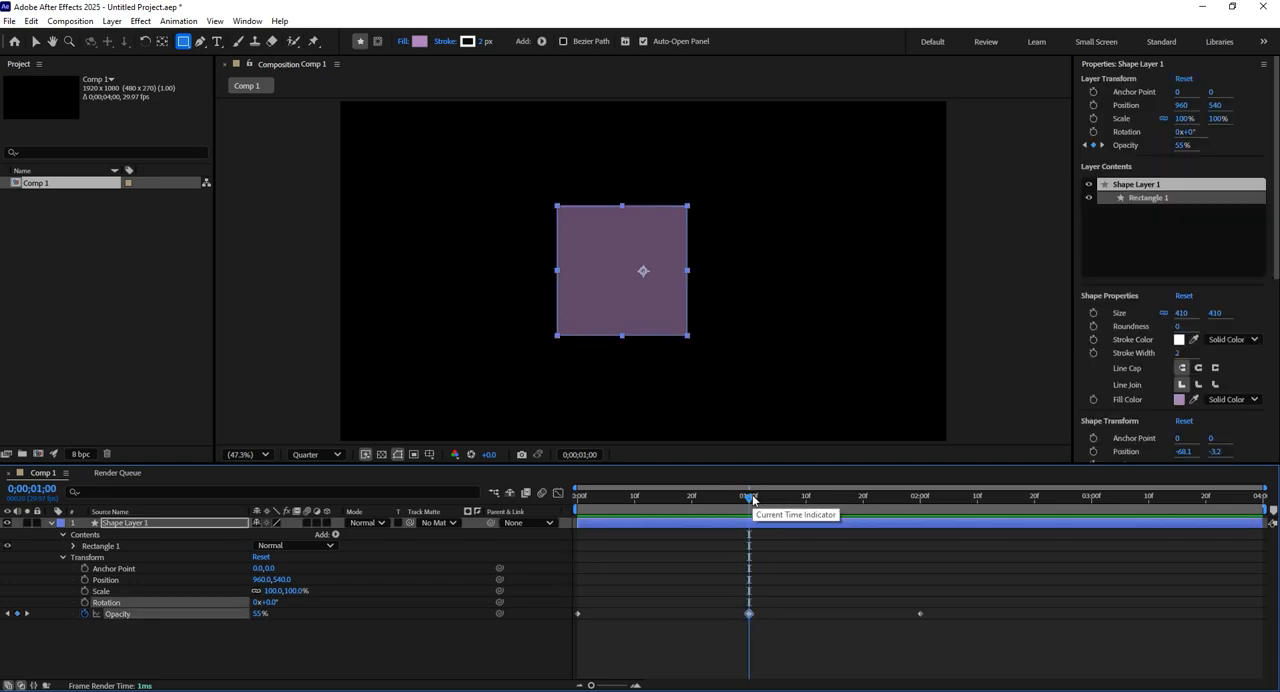
left_click_drag(748, 495, 532, 522)
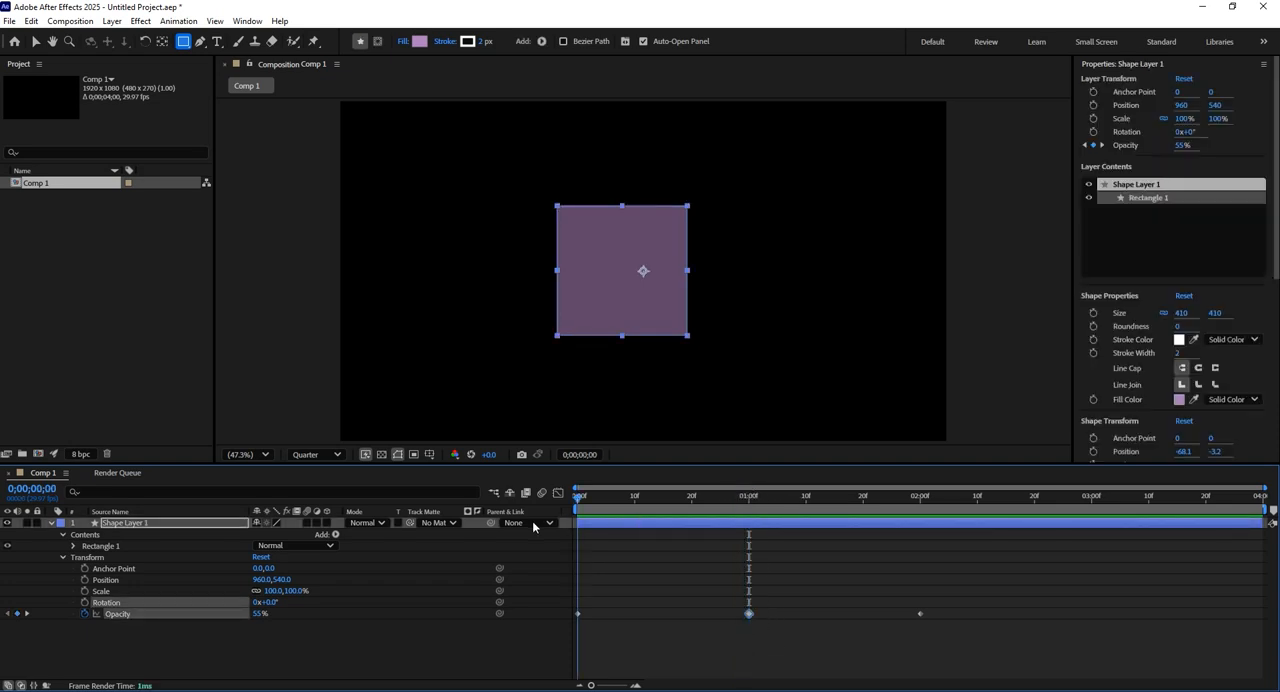
left_click(382, 635)
left_click_drag(654, 499, 548, 511)
left_click(578, 613)
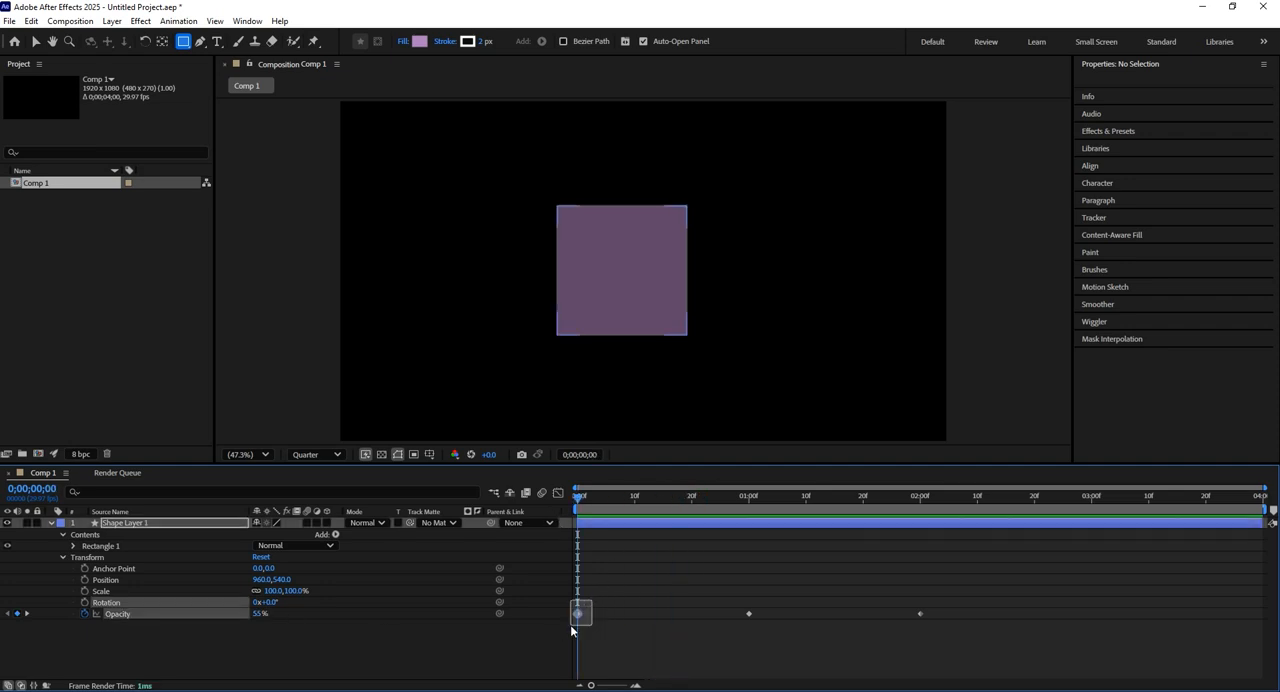
left_click_drag(262, 614, 421, 611)
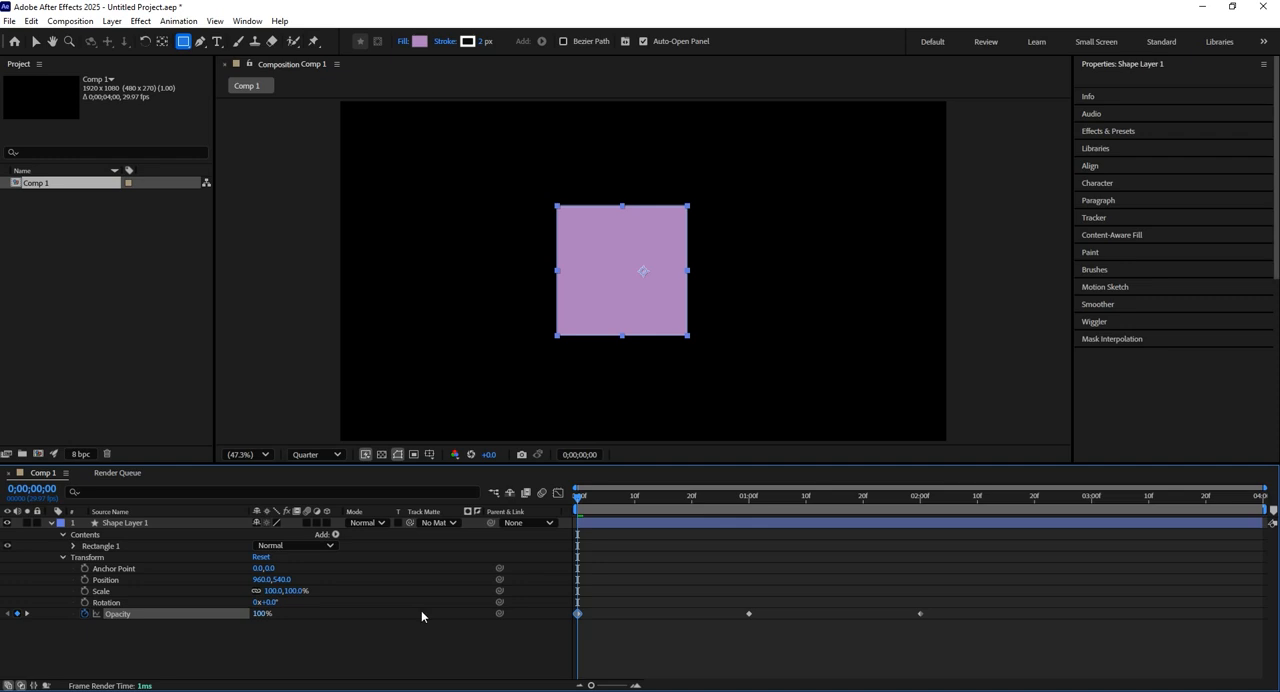
left_click(263, 615)
type("0")
key("Return")
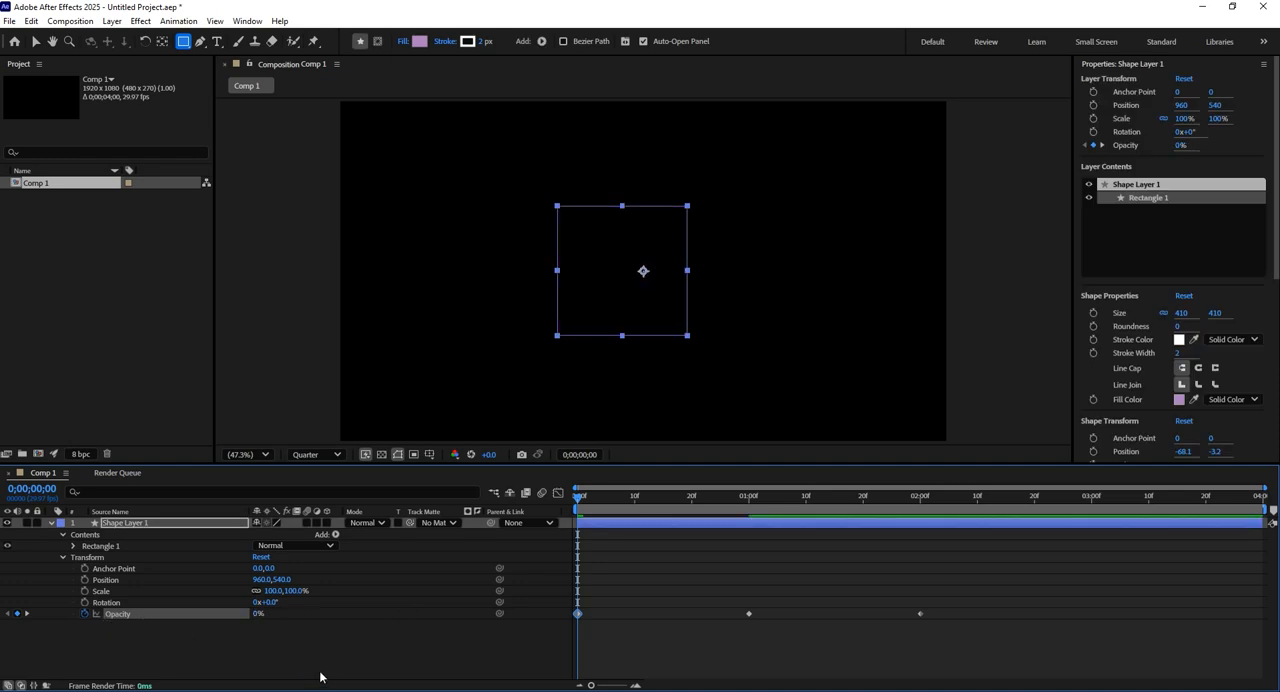
key("space")
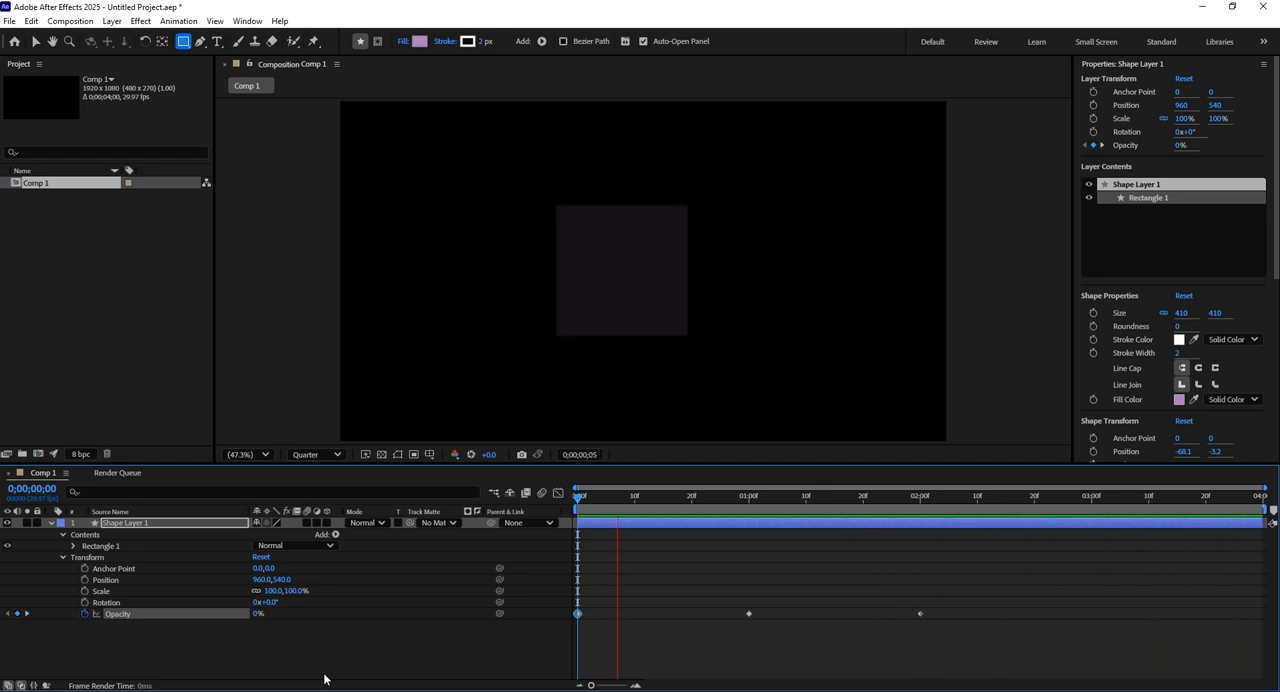
key("space")
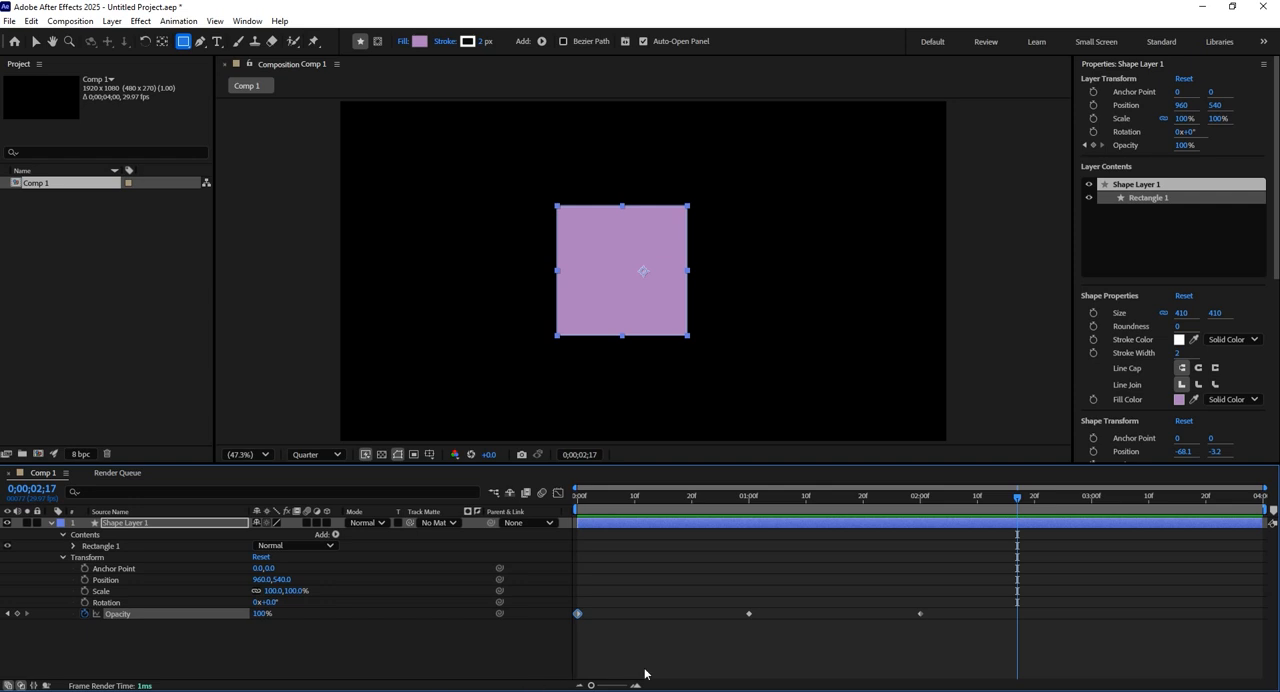
Delete the Opacity keyframe at the 2-second mark and undo the deletion.
left_click_drag(945, 634, 900, 589)
key("Delete")
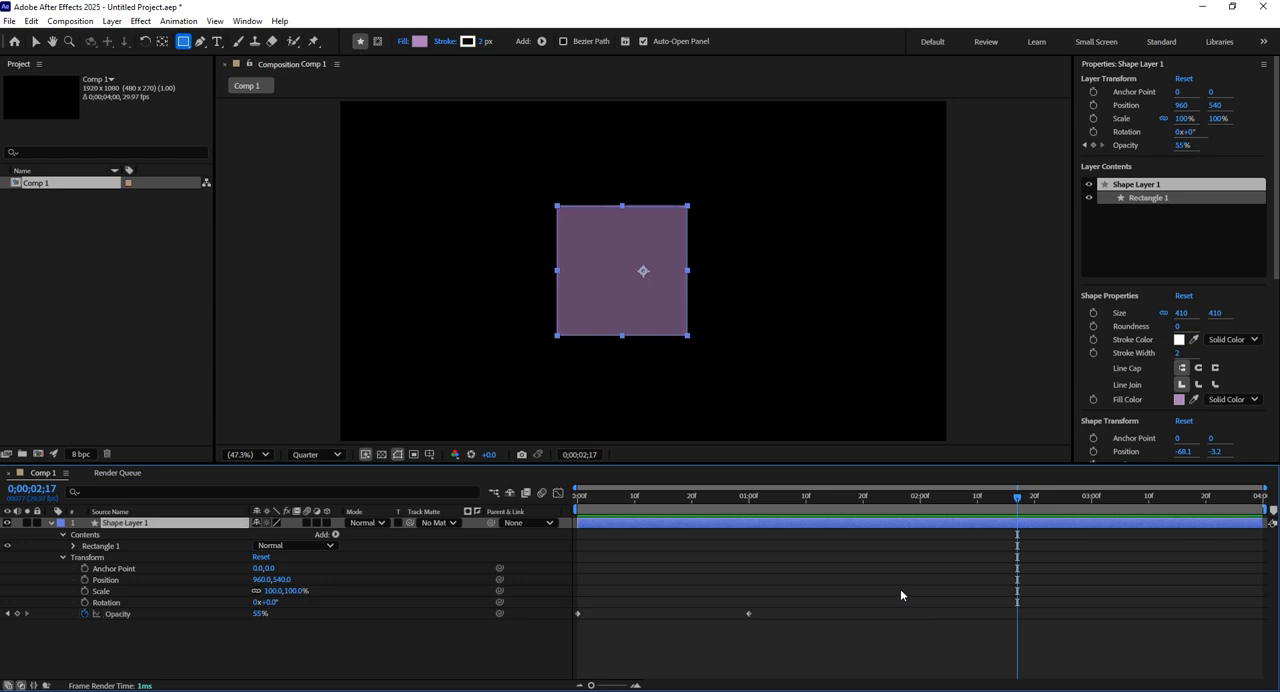
key("ctrl+z")
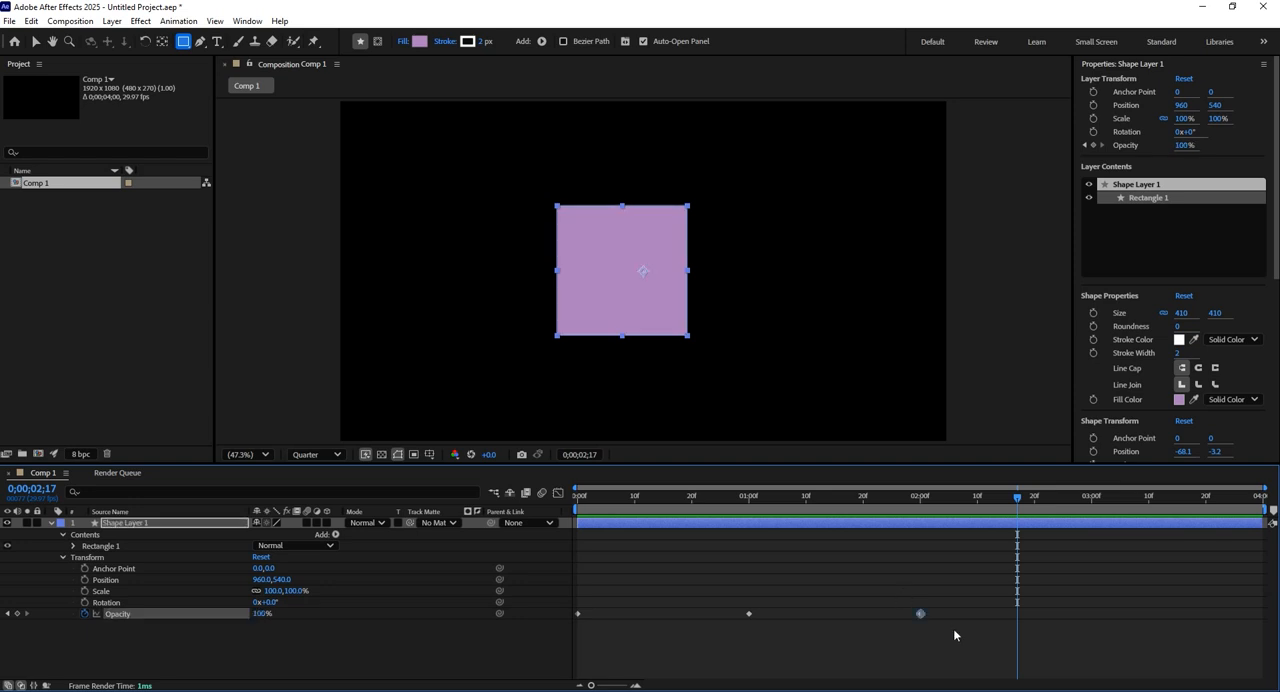
Remove all Opacity keyframes from the square's layer by switching off animation for that property.
left_click_drag(969, 651, 571, 611)
key("Delete")
key("ctrl+z")
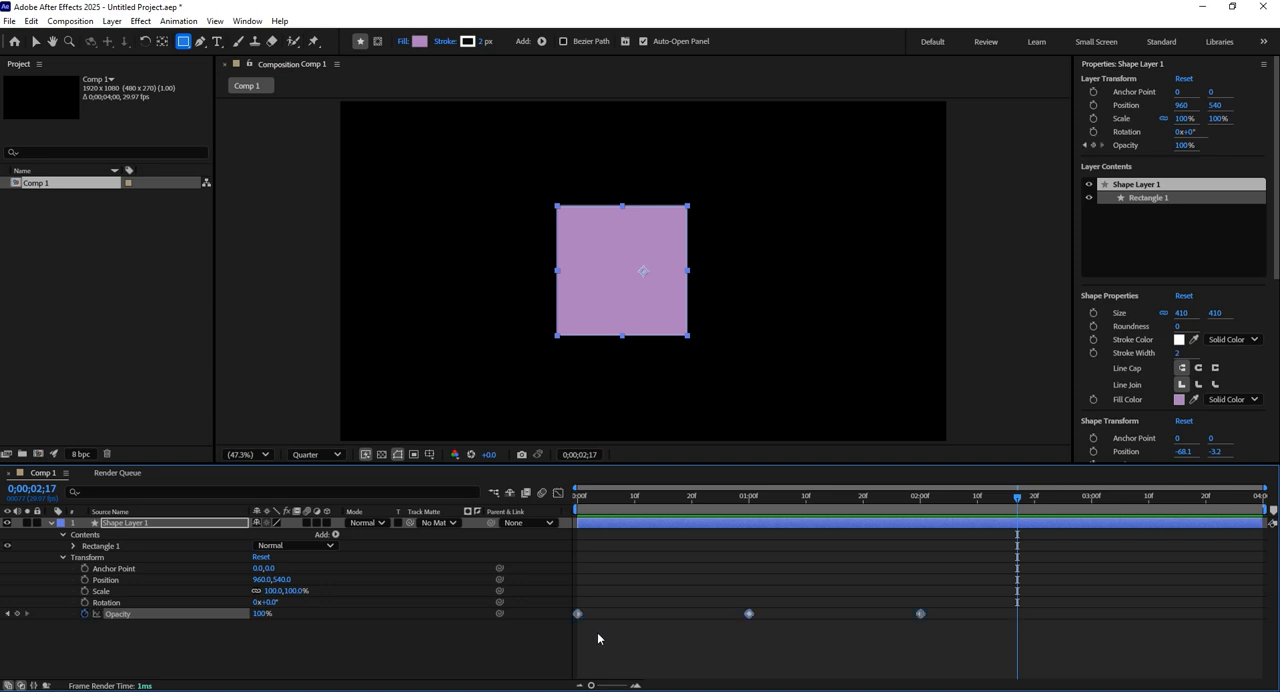
left_click(84, 614)
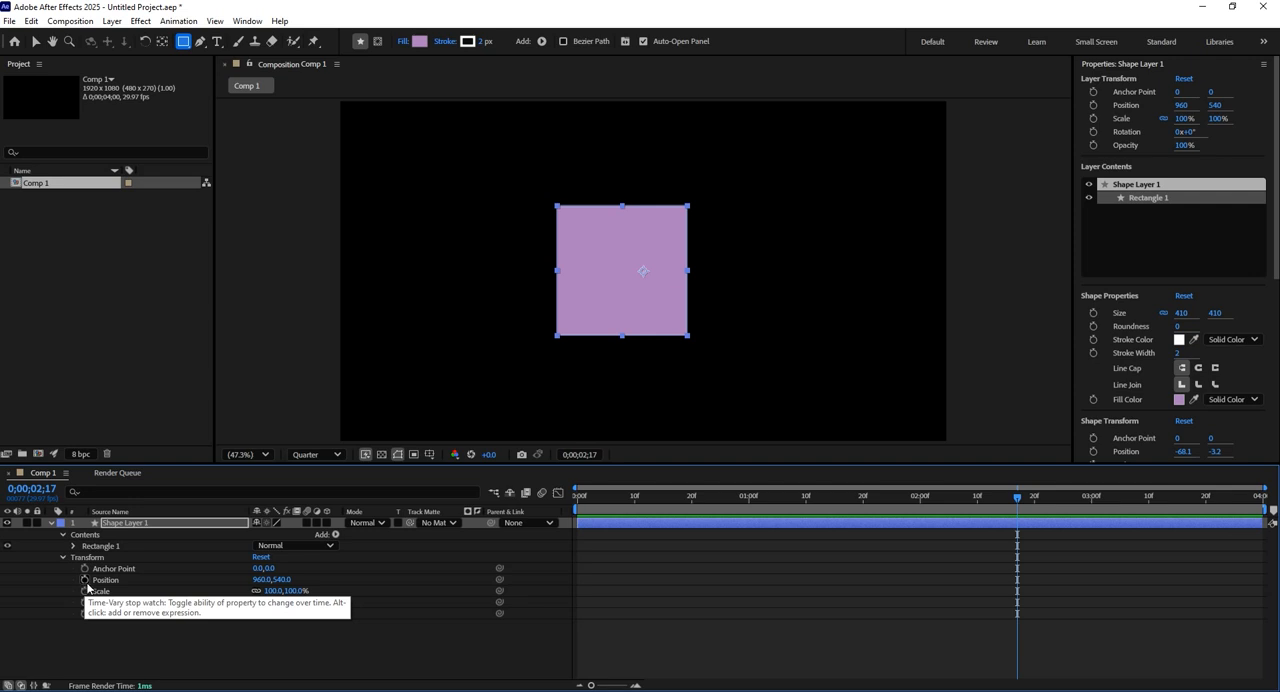
Add a Position keyframe at 2 seconds, then place the square outside the frame's left edge at 1 second and preview the motion.
left_click(920, 496)
left_click(85, 580)
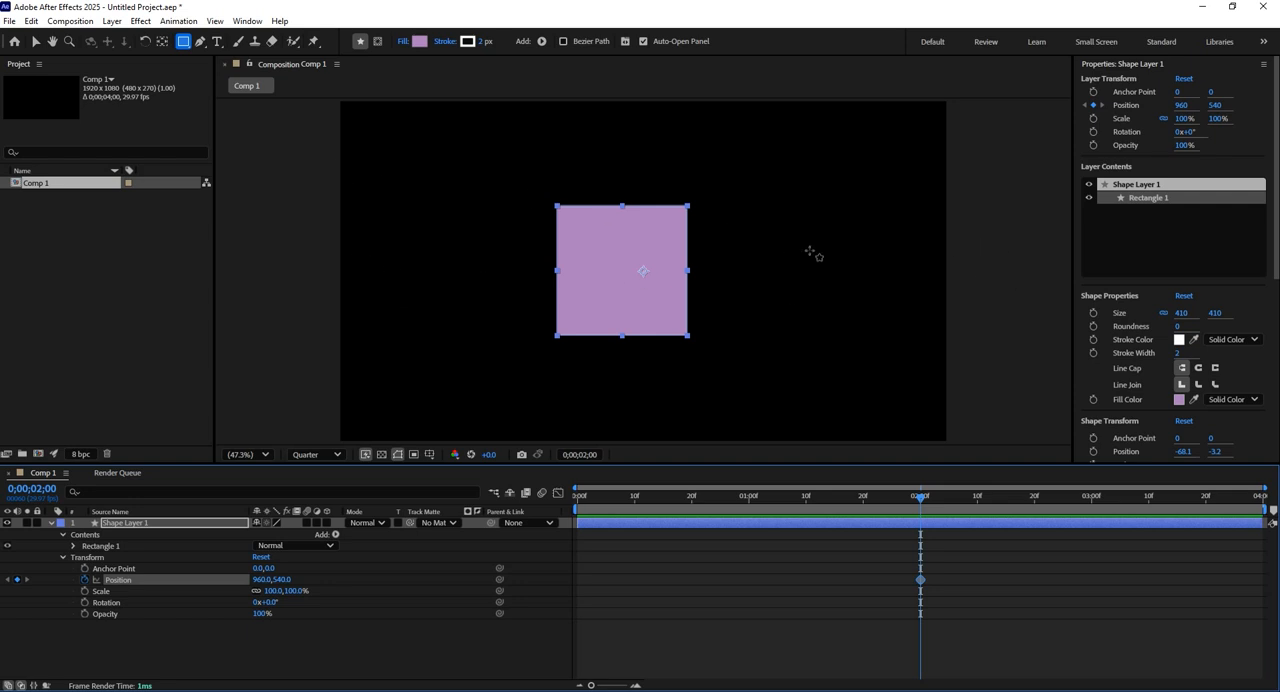
left_click_drag(906, 501, 748, 500)
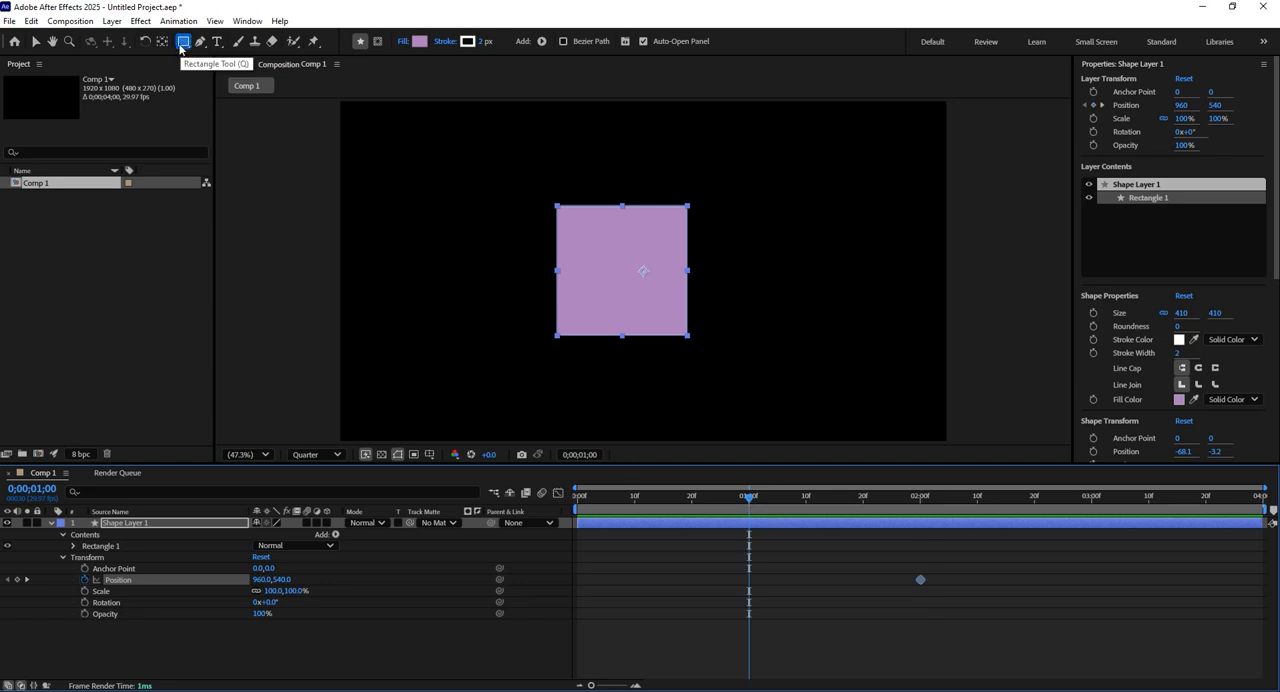
left_click(35, 42)
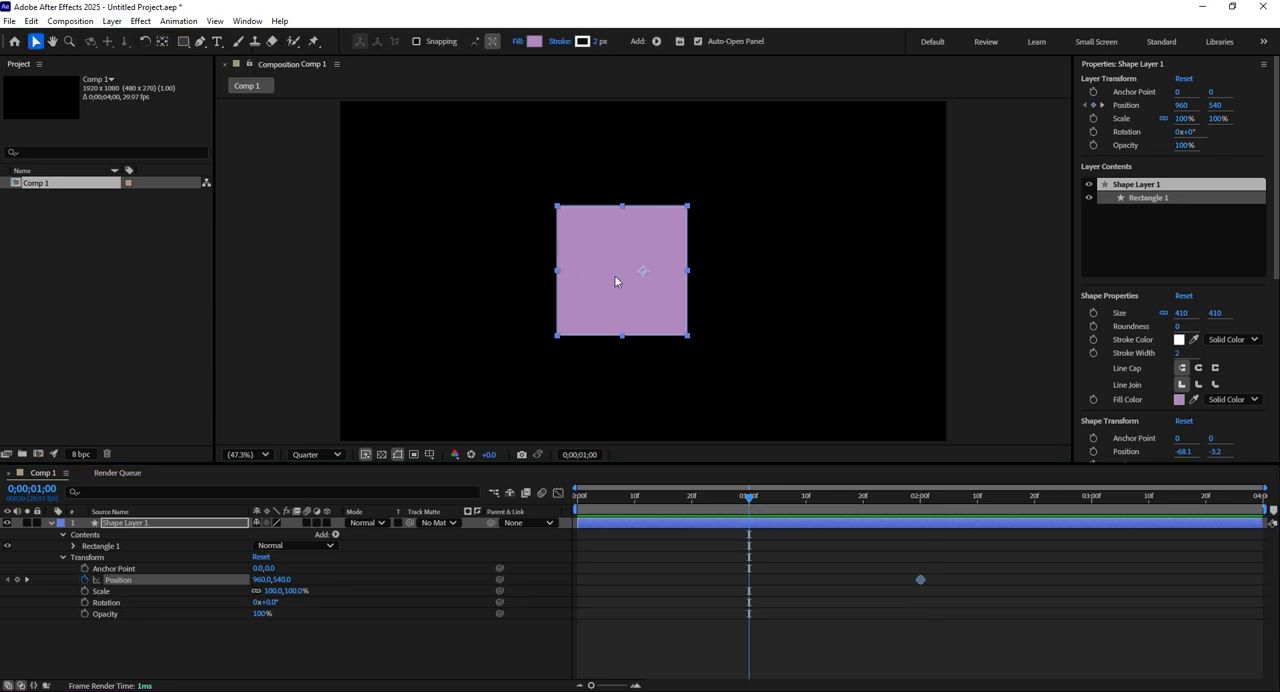
left_click_drag(619, 274, 235, 271)
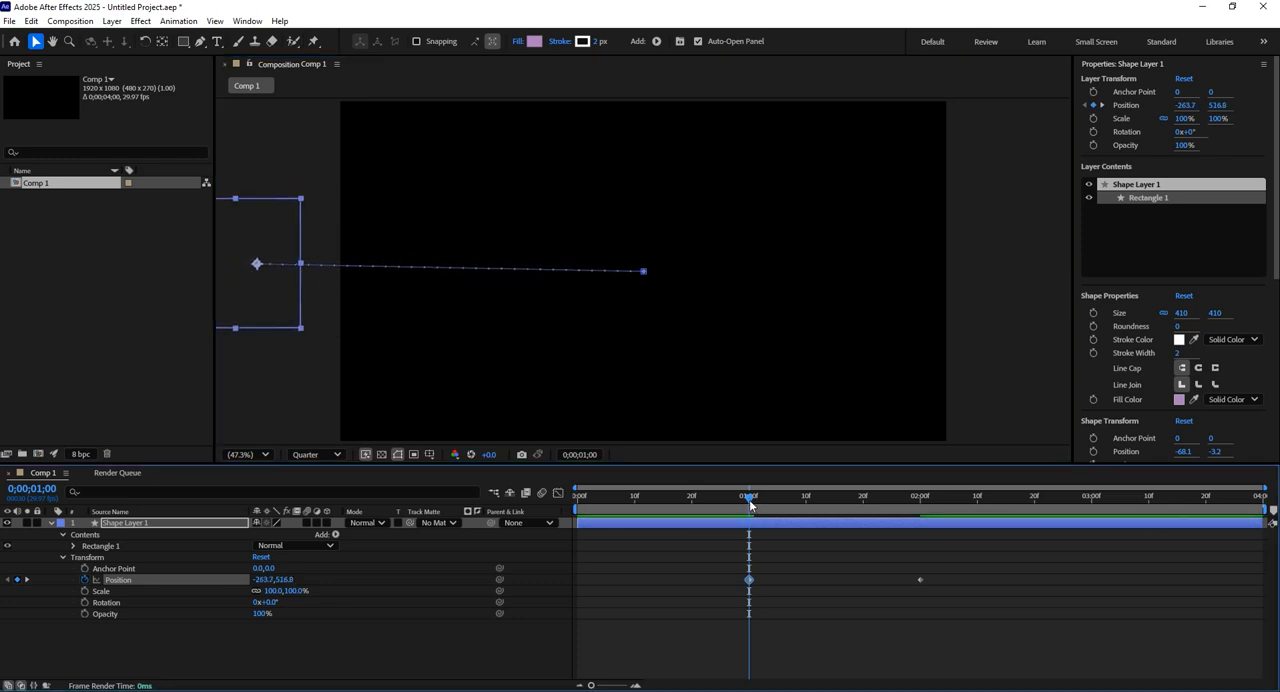
key("space")
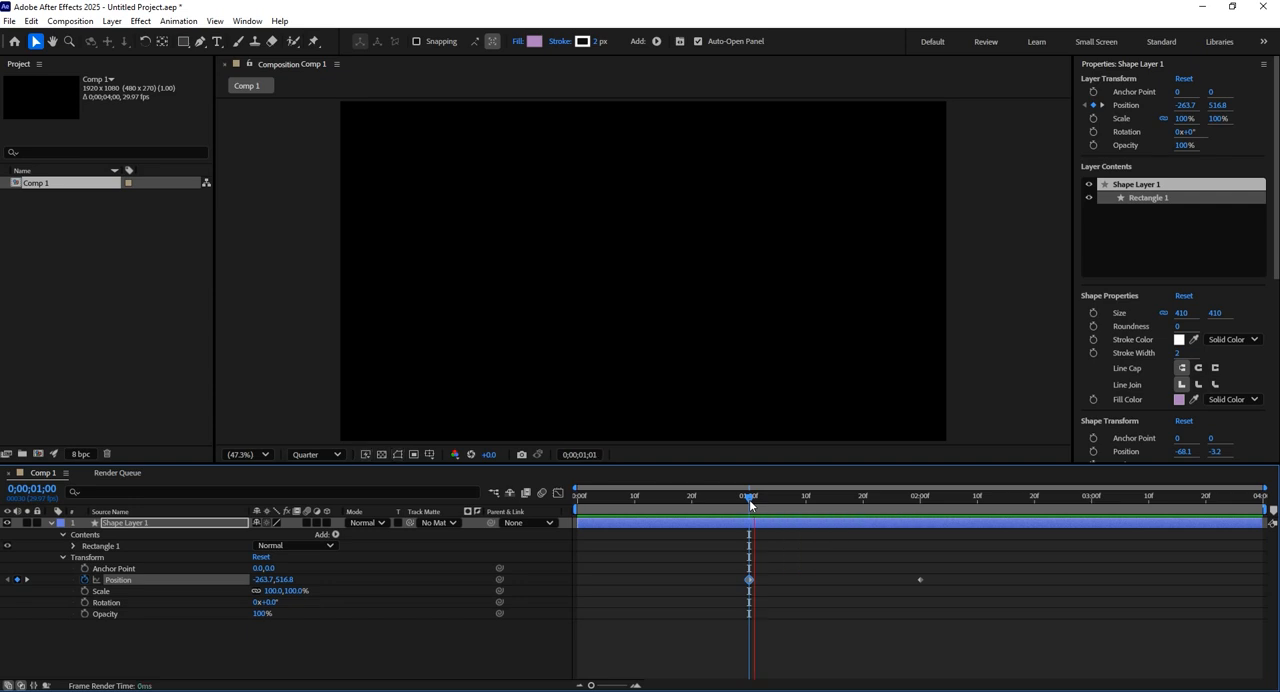
key("space")
Move the square farther left of the frame at the 1-second mark, to a position of about -523.7, 548.8.
left_click_drag(869, 505, 919, 520)
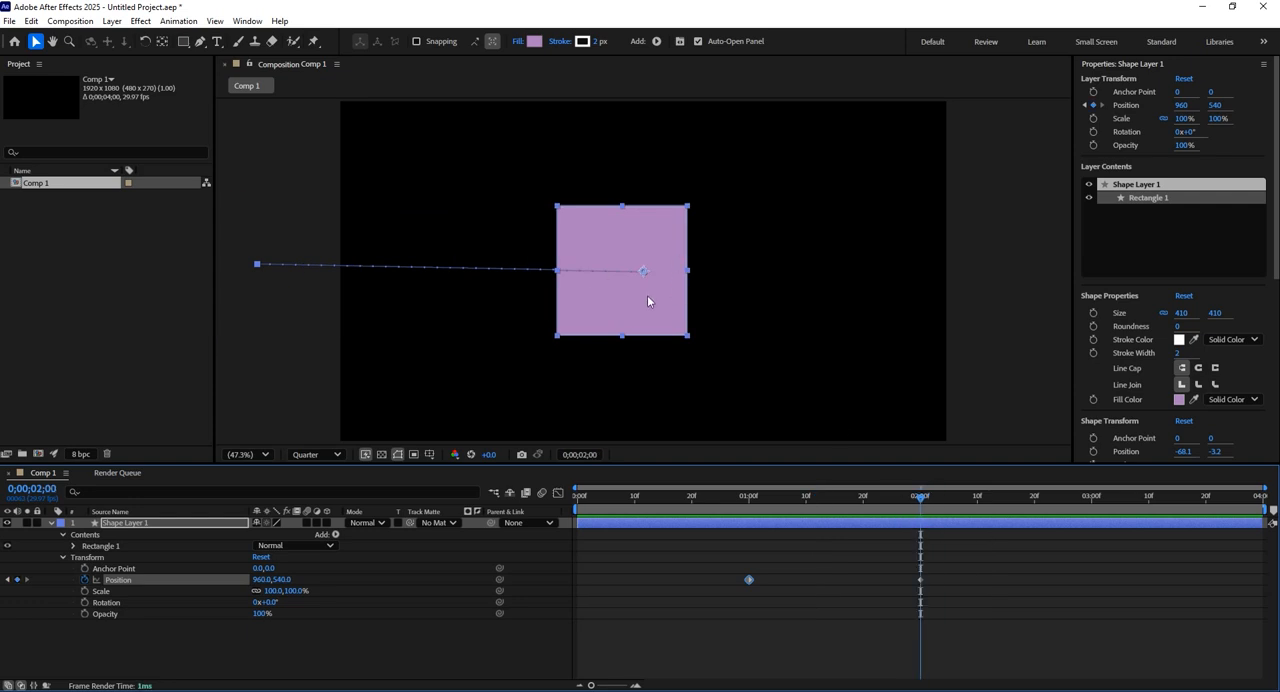
key("comma")
key("comma")
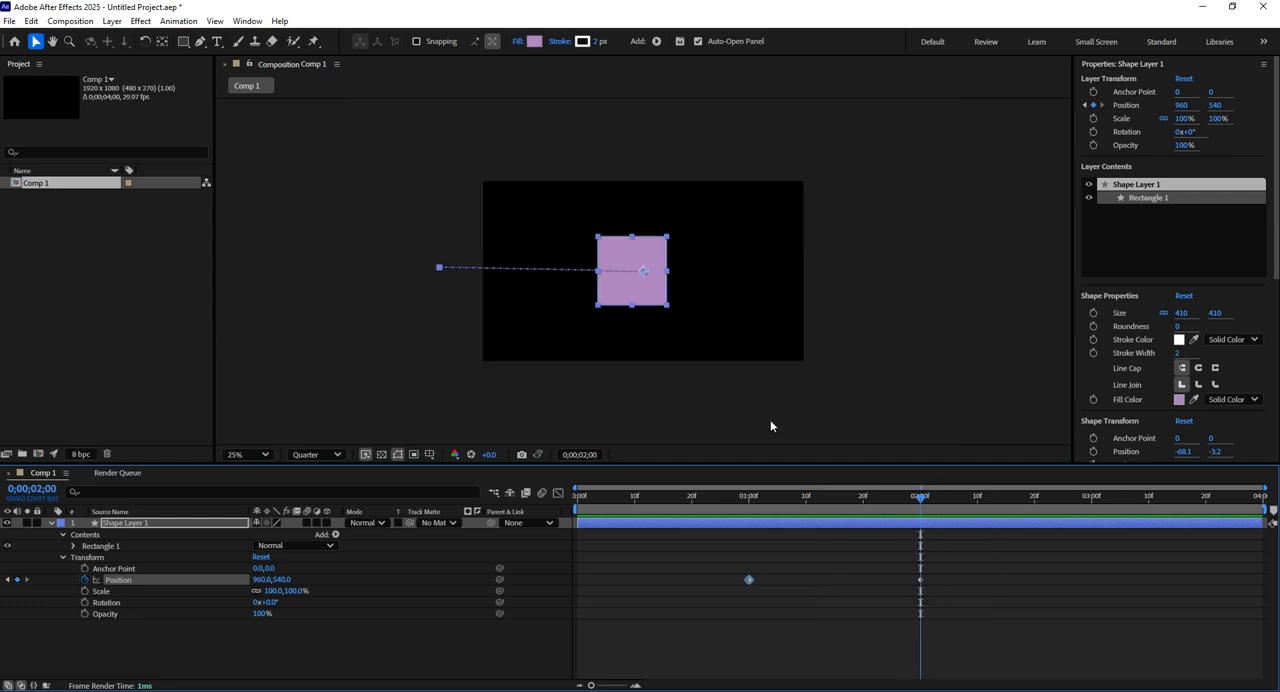
left_click_drag(814, 505, 750, 511)
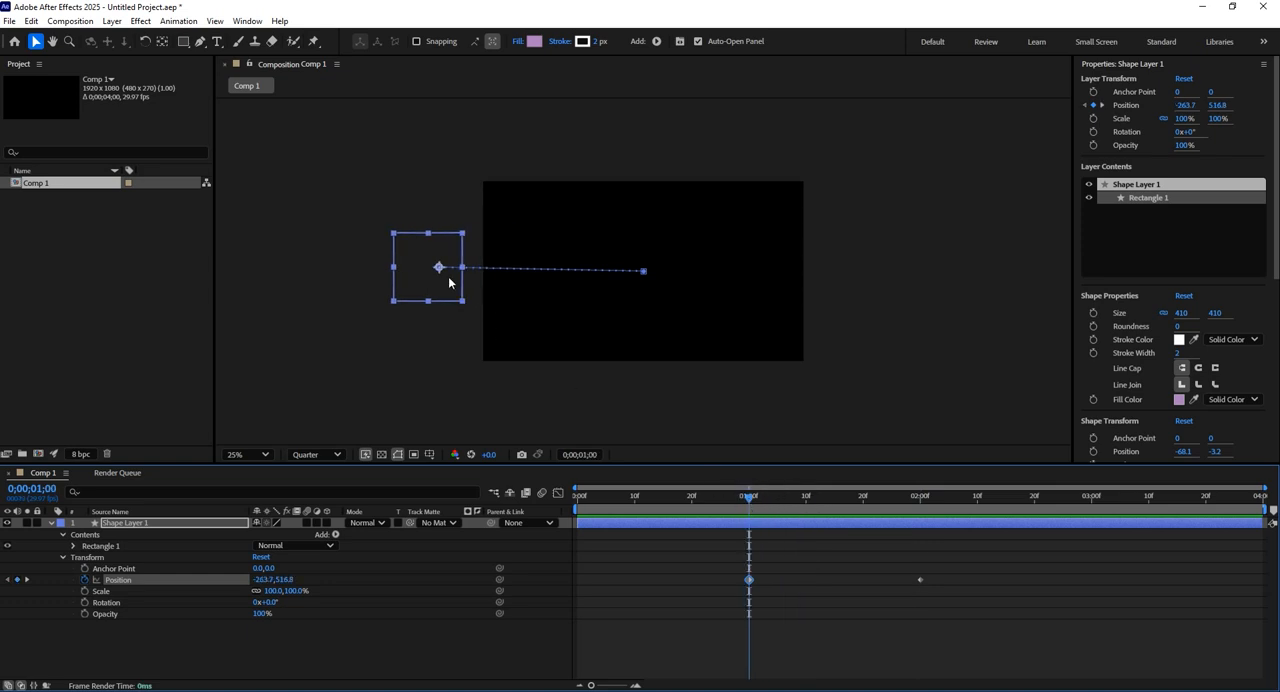
left_click_drag(447, 293, 406, 299)
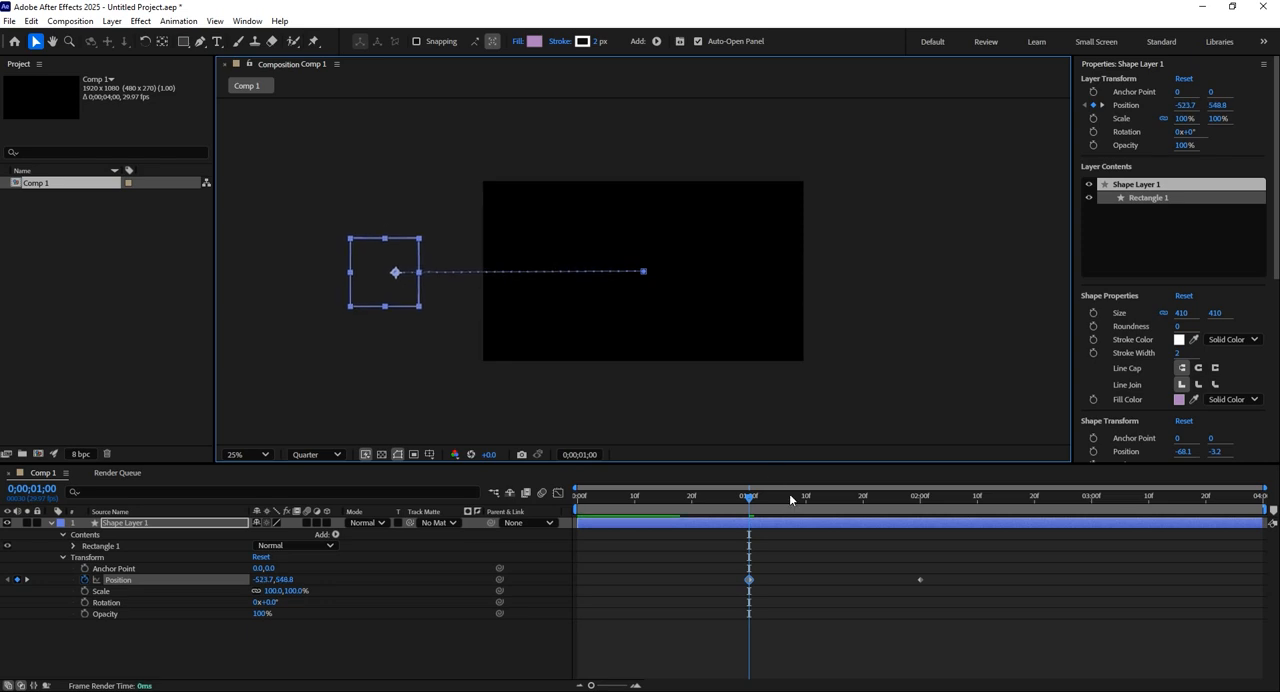
mouse_move(750, 497)
left_mouse_down()
mouse_move(921, 508)
mouse_move(750, 512)
left_mouse_up()
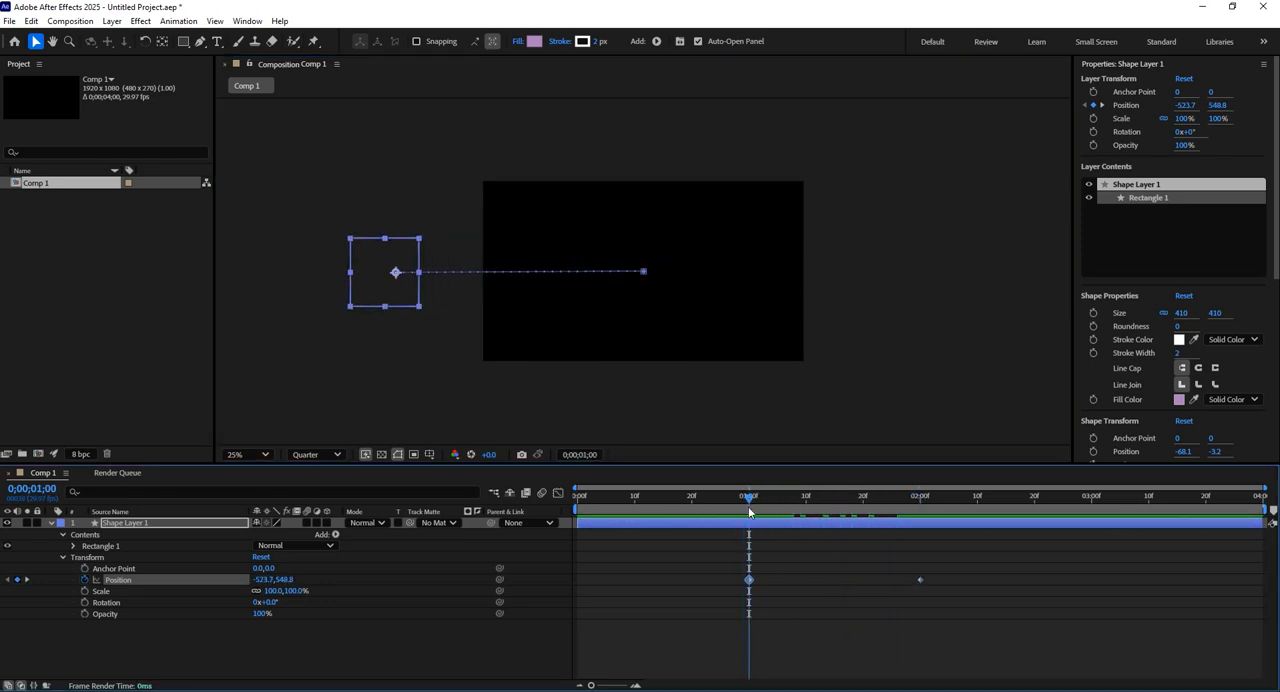
Animate the square's Rotation from a keyframe at 1 second to 180° at 2 seconds and preview the spin.
left_click(85, 603)
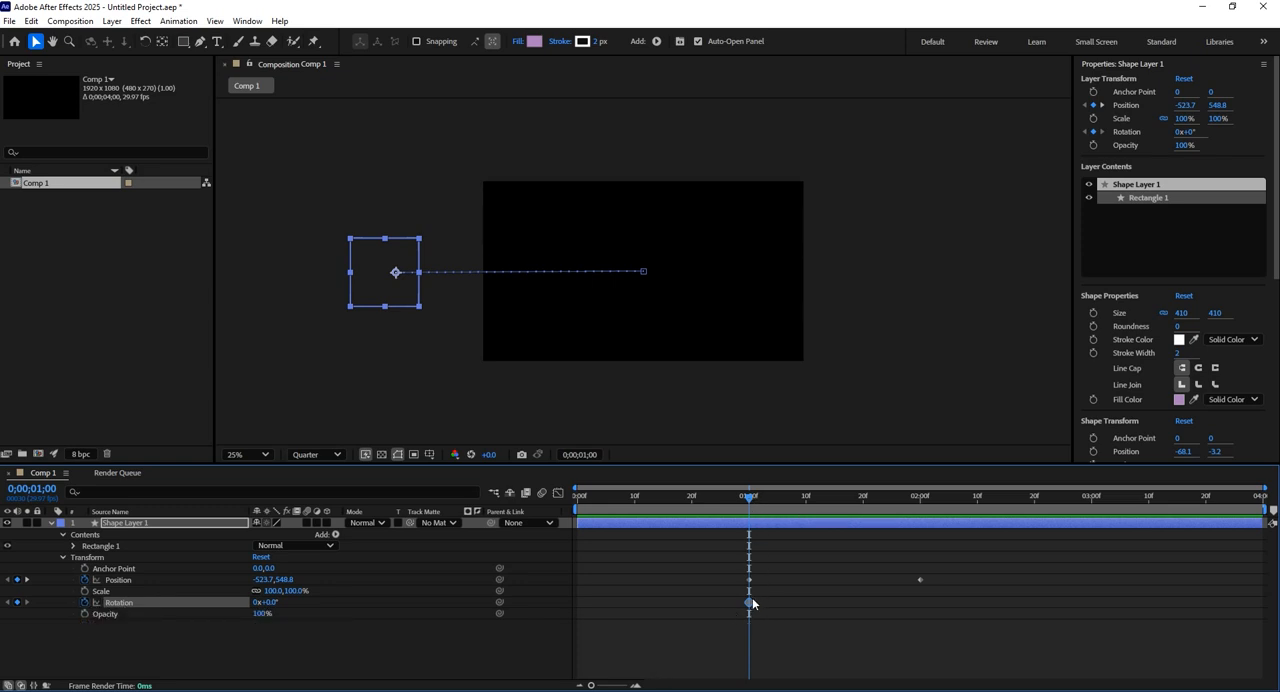
left_click(920, 498)
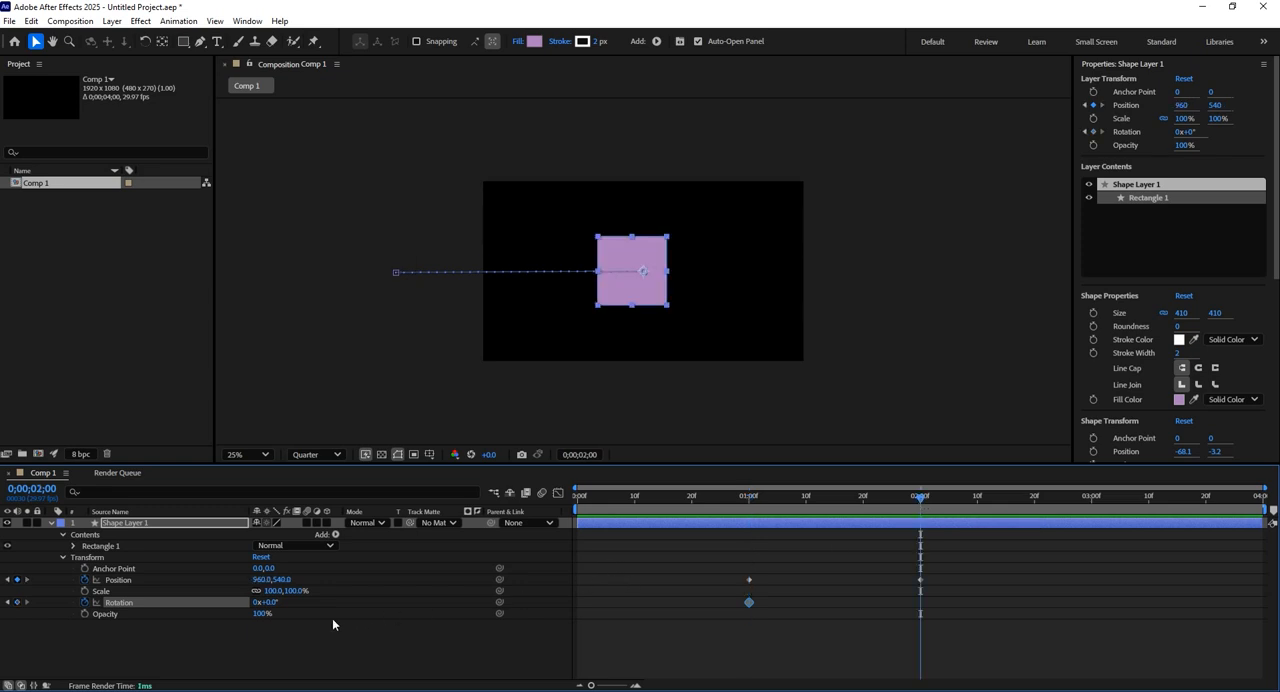
left_click_drag(279, 604, 394, 607)
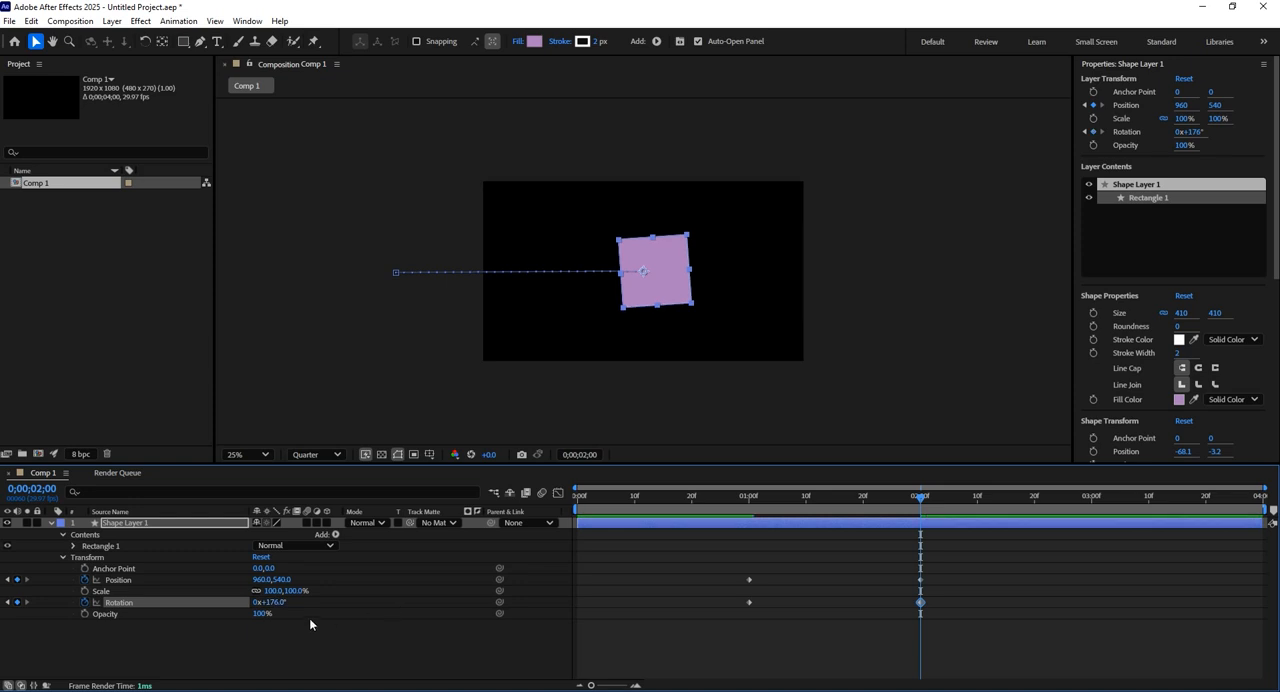
left_click(276, 603)
type("180")
left_click(369, 618)
left_click_drag(832, 505, 751, 505)
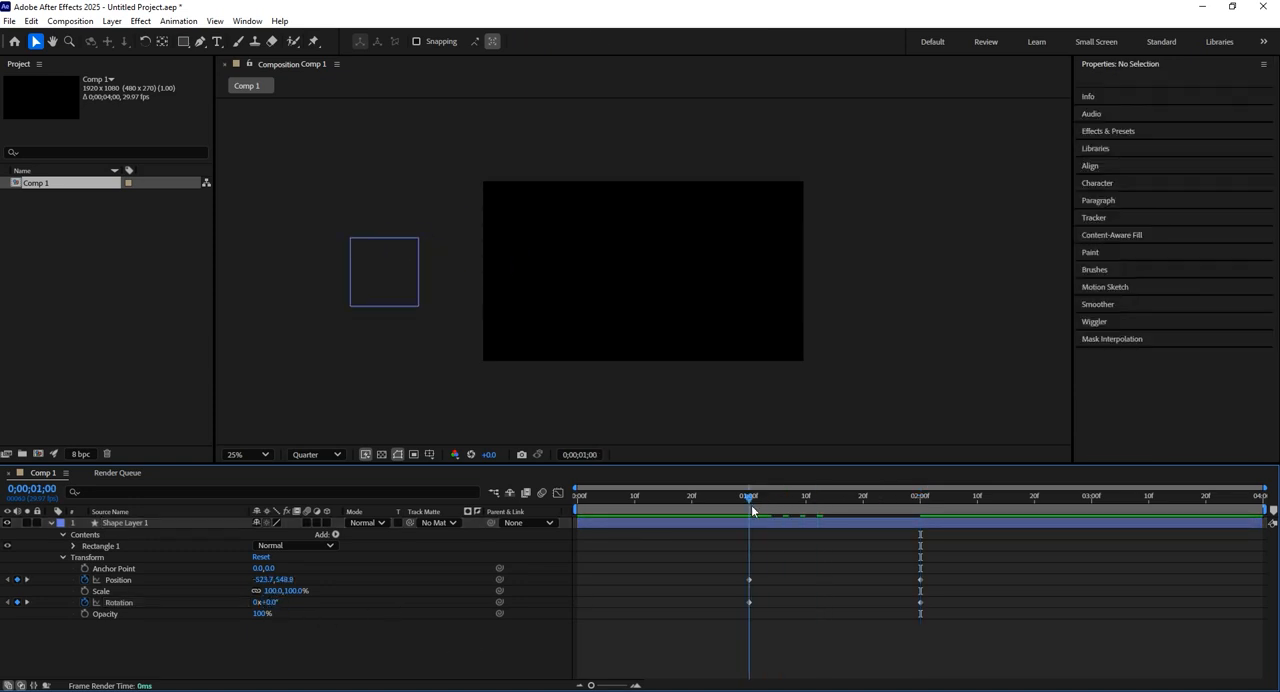
key("space")
mouse_move(778, 504)
left_mouse_down()
mouse_move(754, 506)
mouse_move(783, 505)
left_mouse_up()
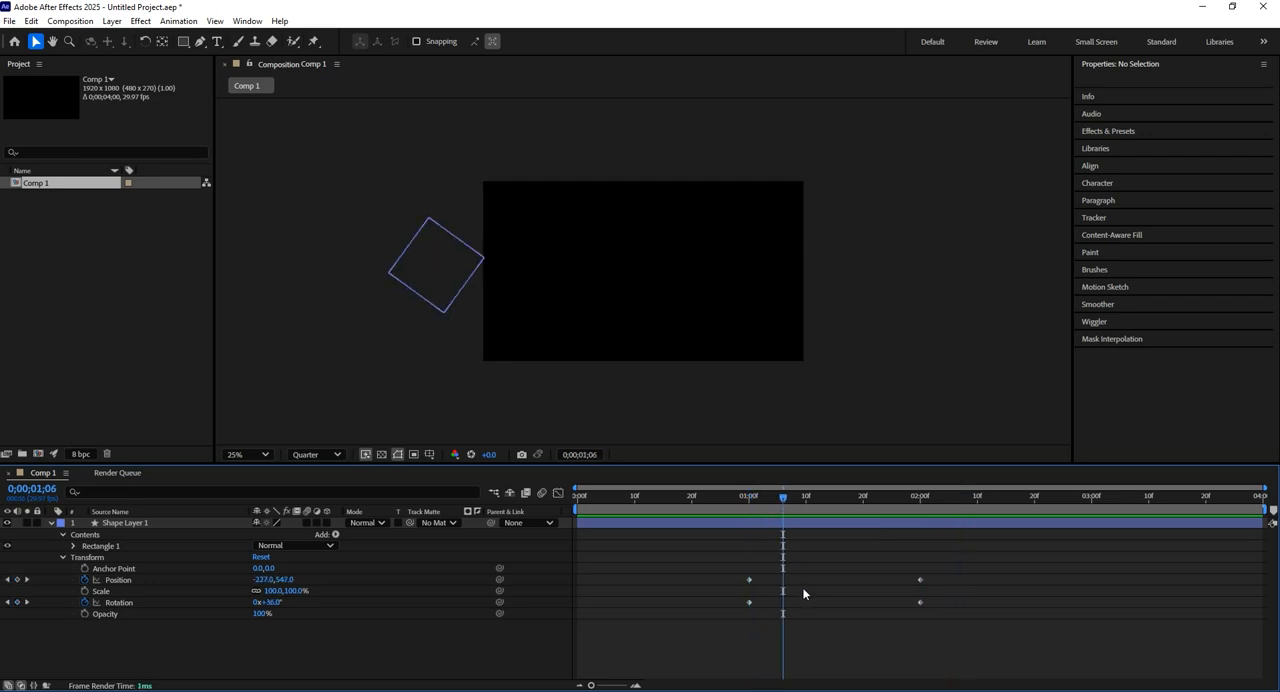
At the 2-second mark, move the square's anchor point to its centre with the Pan Behind tool, at about -68.1, -3.2.
left_click(788, 518)
left_click_drag(791, 505, 923, 517)
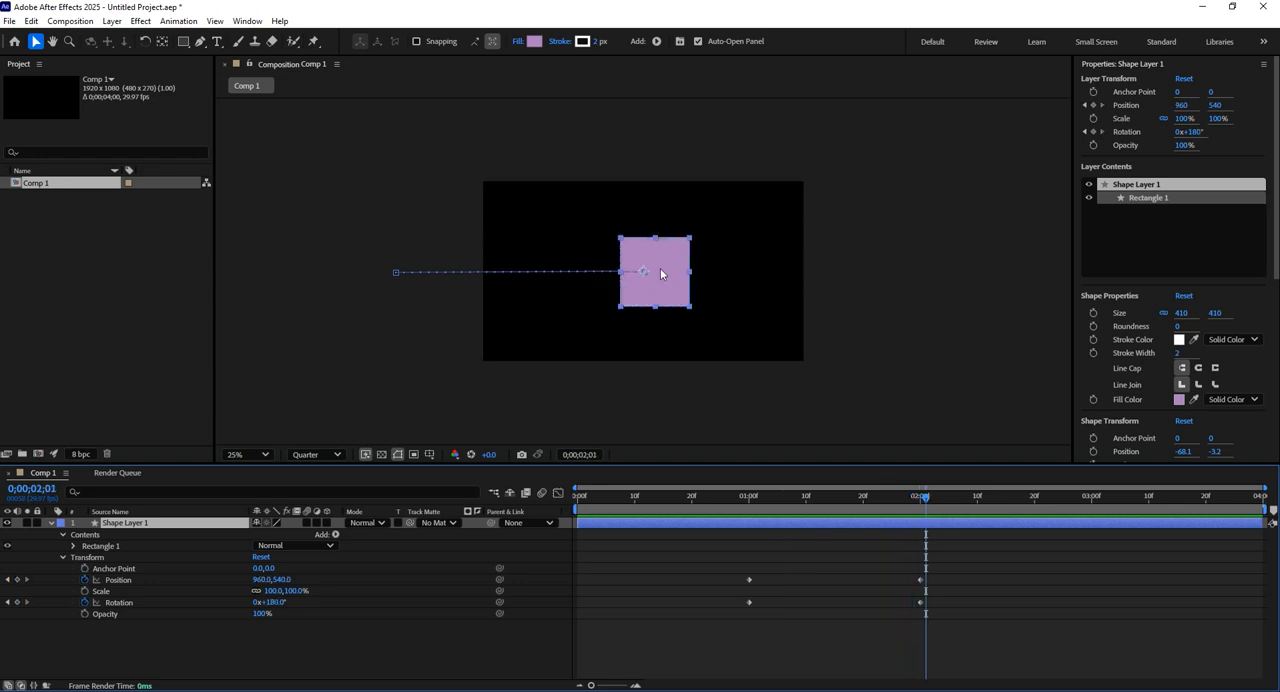
mouse_move(922, 505)
left_mouse_down()
mouse_move(746, 530)
mouse_move(917, 528)
left_mouse_up()
left_click(163, 42)
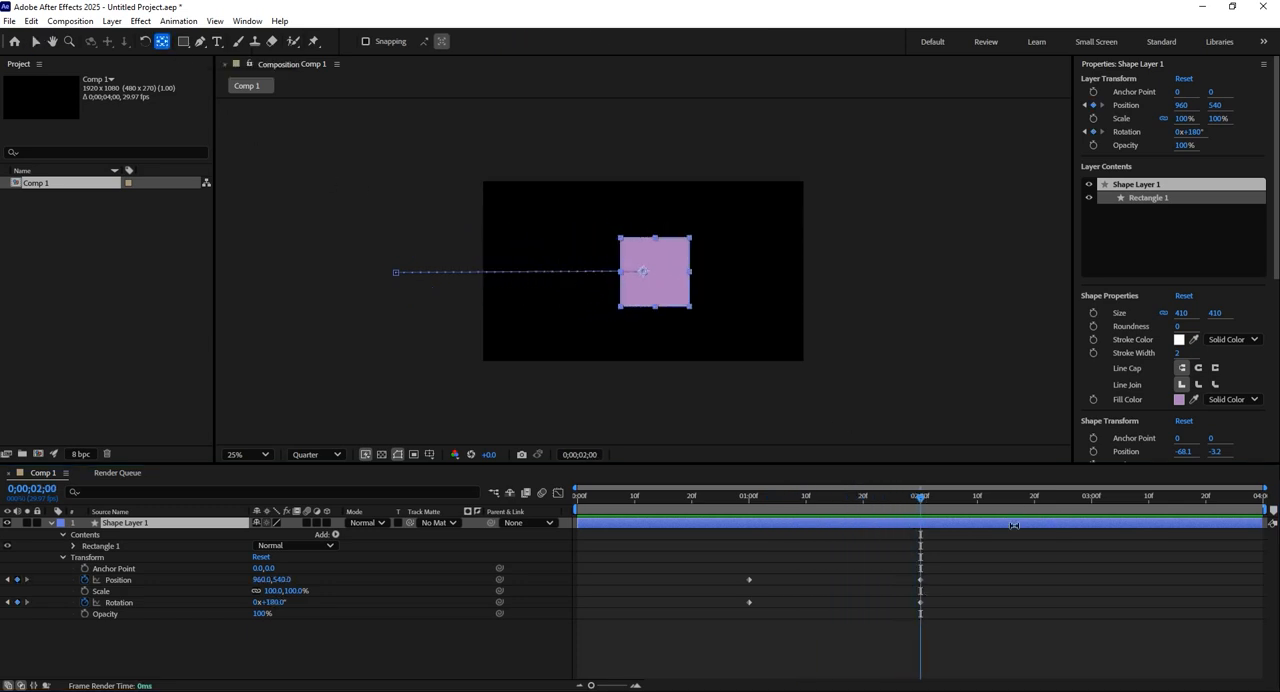
mouse_move(916, 499)
left_mouse_down()
mouse_move(893, 498)
mouse_move(920, 503)
left_mouse_up()
left_click_drag(640, 272, 661, 277)
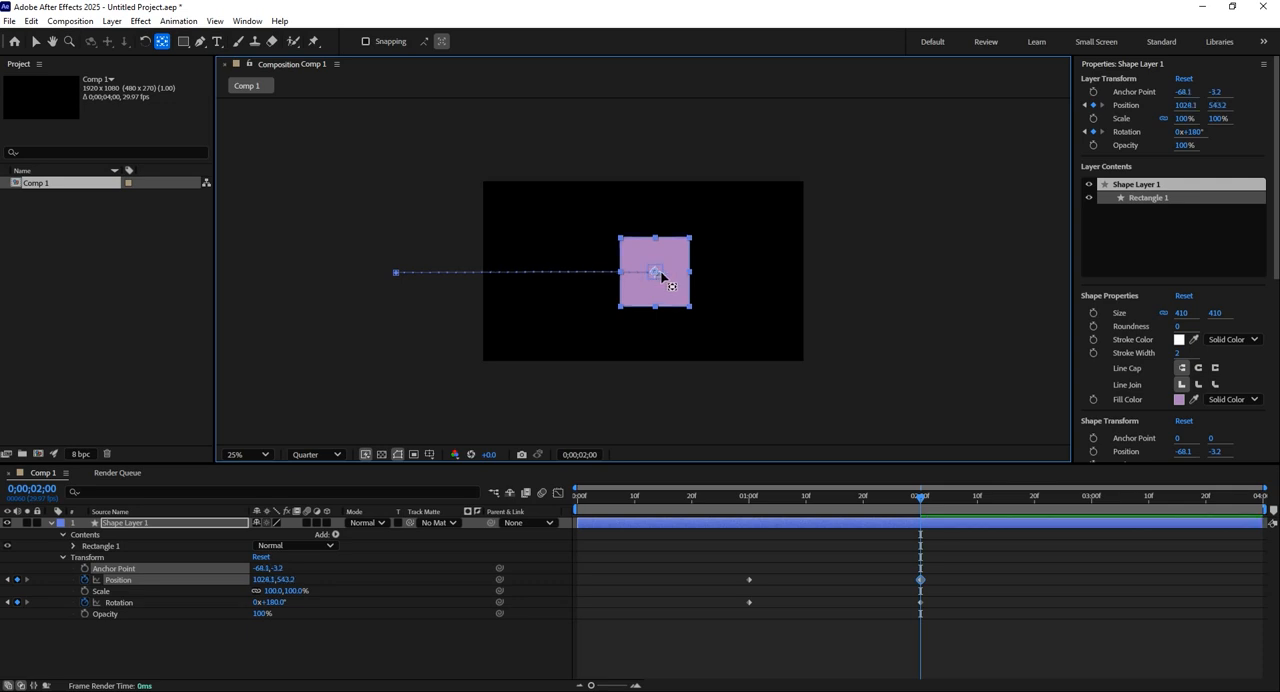
left_click(770, 655)
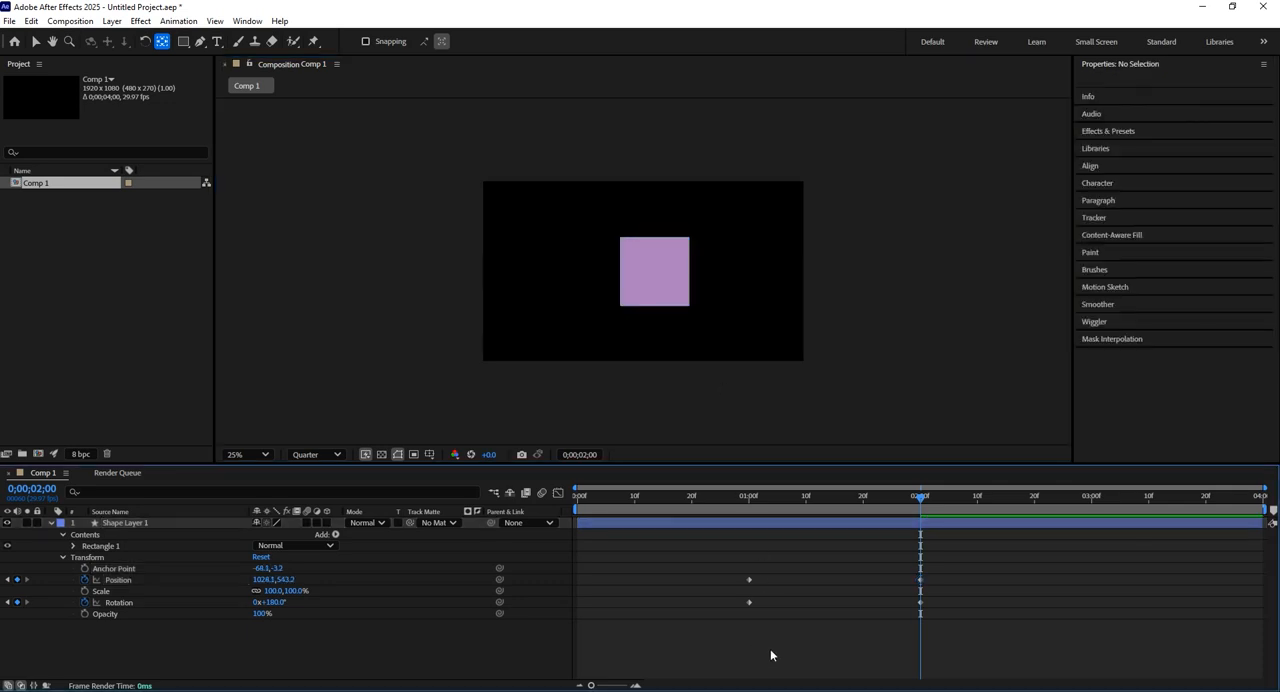
Check the square's anchor point at the 1-second mark and preview the rotation around it.
left_click(752, 497)
left_click_drag(752, 497, 749, 497)
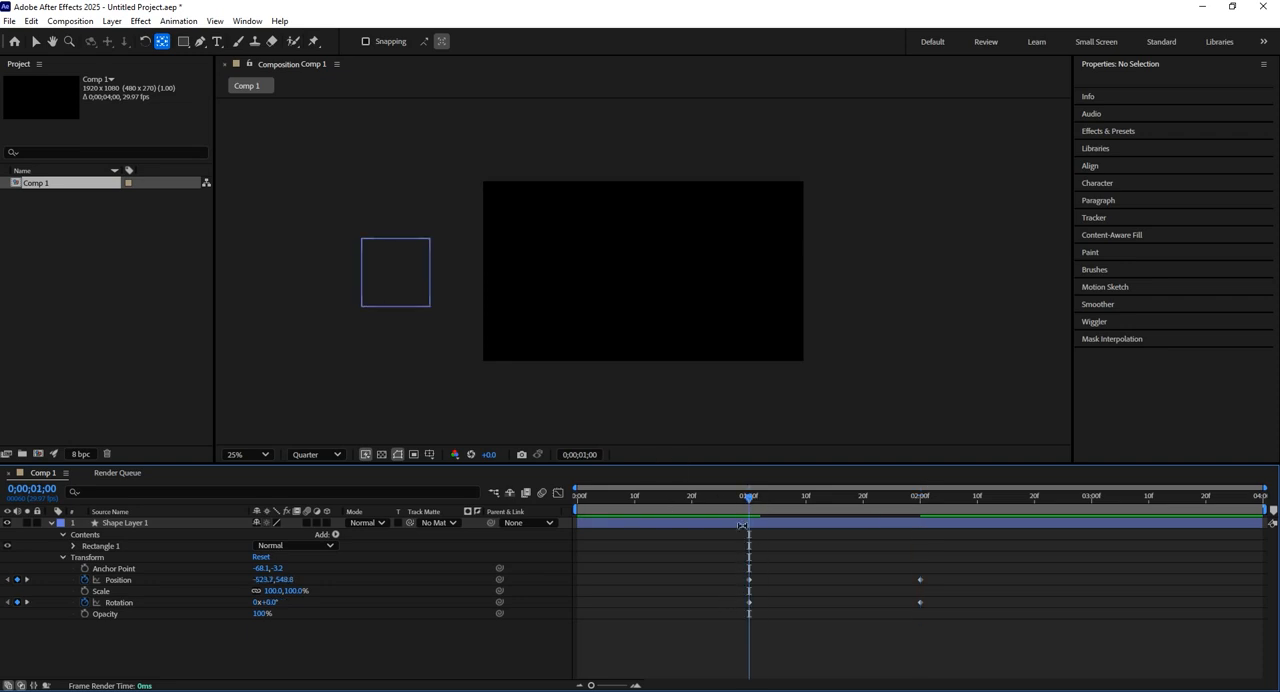
left_click(743, 525)
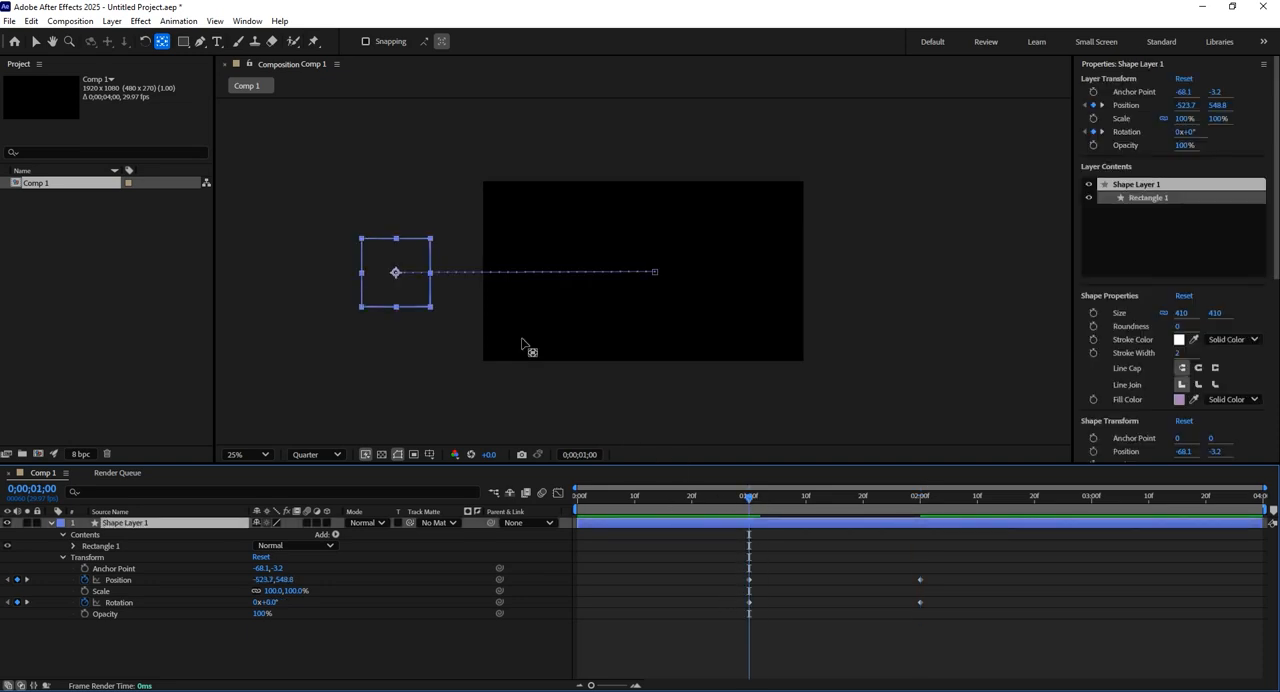
left_click(400, 286)
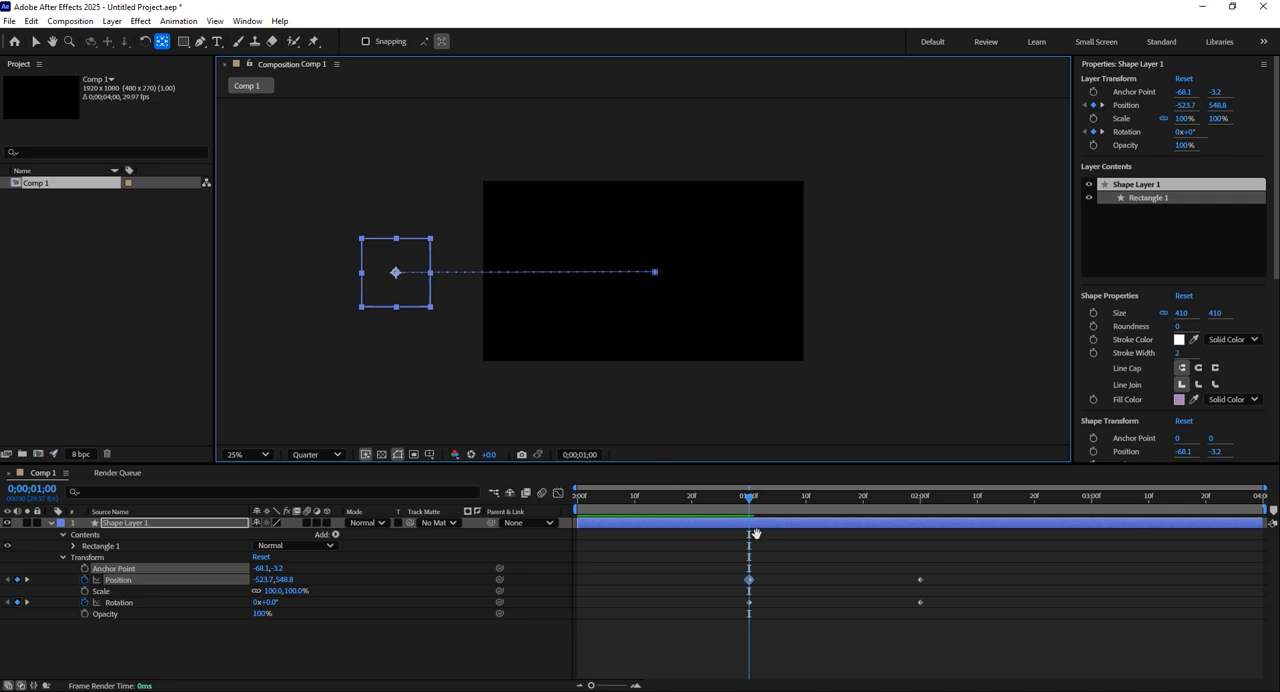
key("space")
key("space")
Add a Scale keyframe at the 2-second mark, set Scale to 15% at 1 second, and preview the combined animation.
left_click(921, 507)
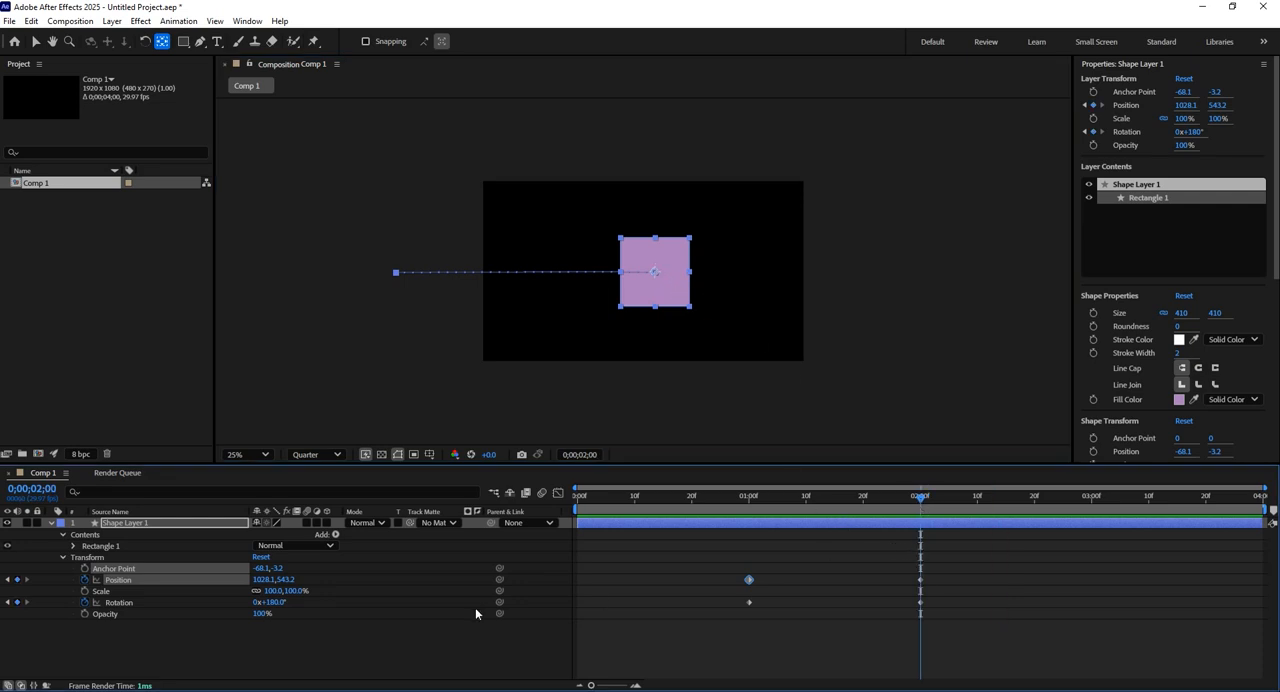
left_click(84, 591)
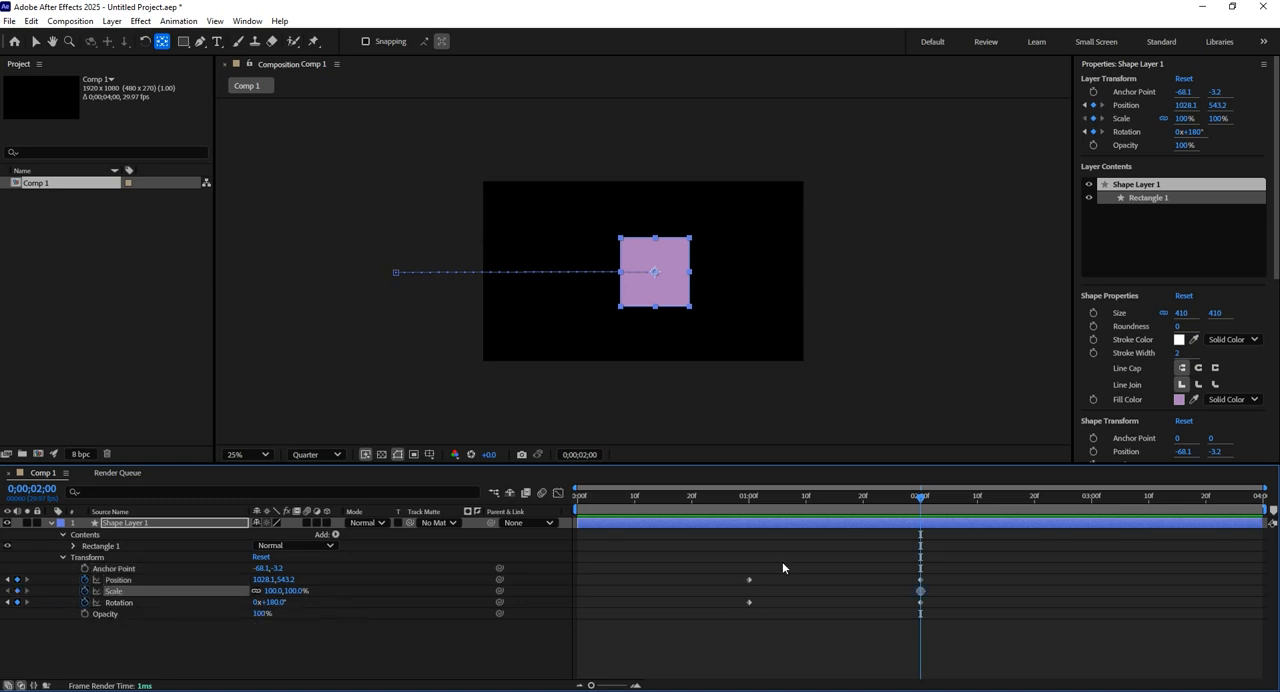
left_click_drag(765, 506, 748, 509)
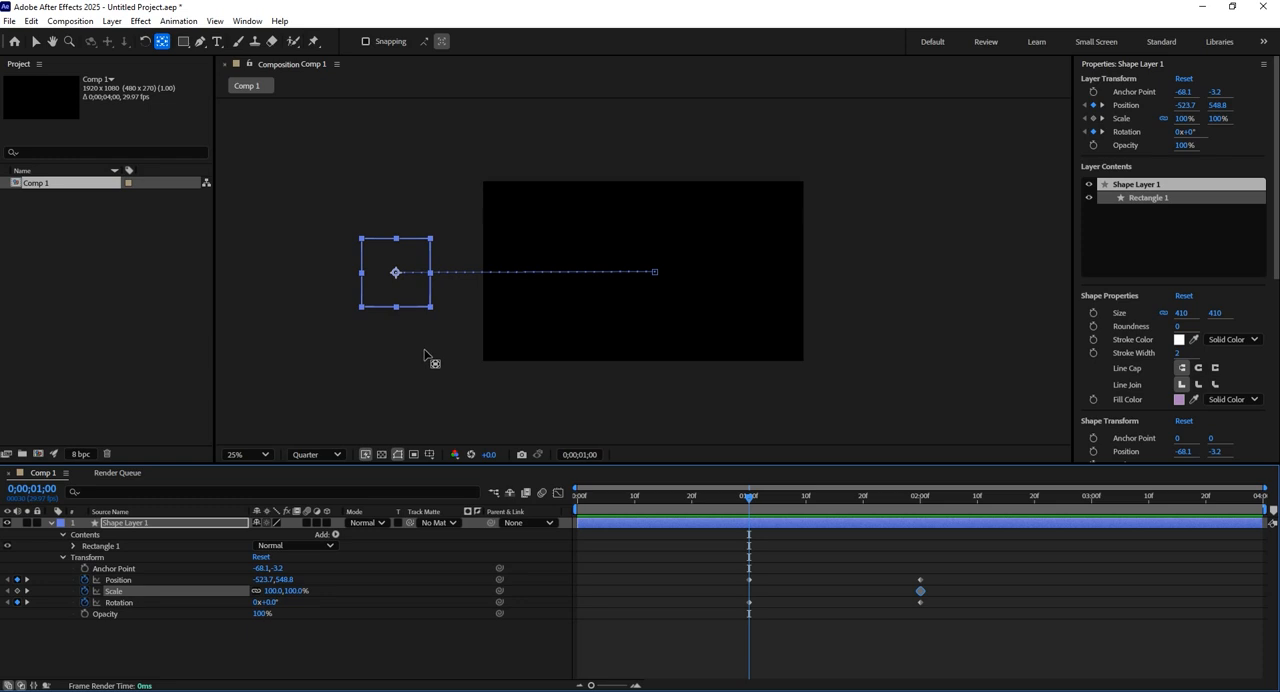
left_click_drag(270, 591, 220, 595)
key("space")
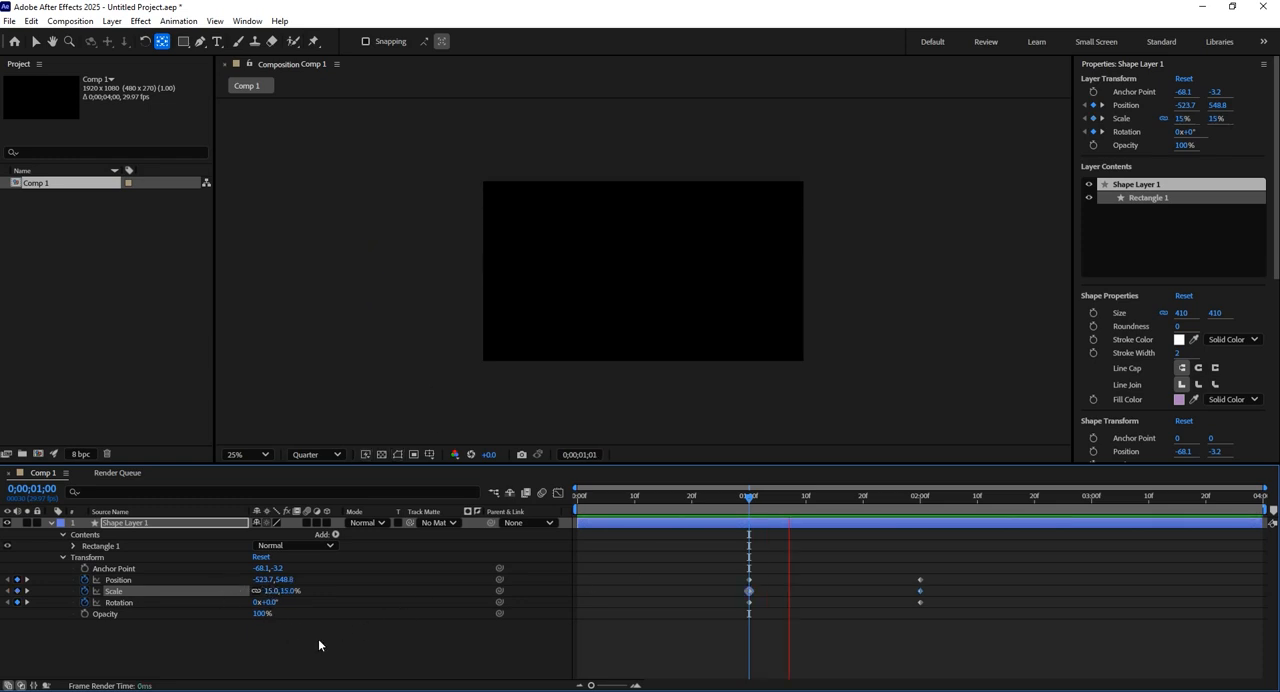
key("space")
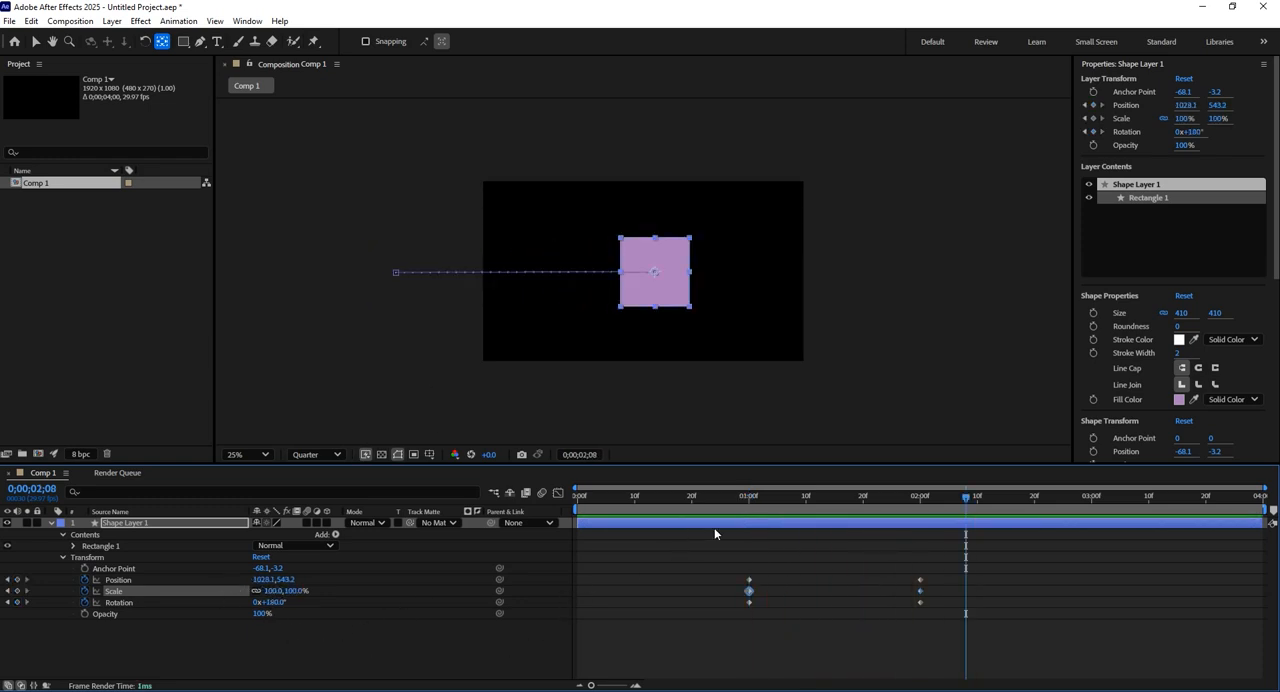
left_click_drag(752, 505, 749, 578)
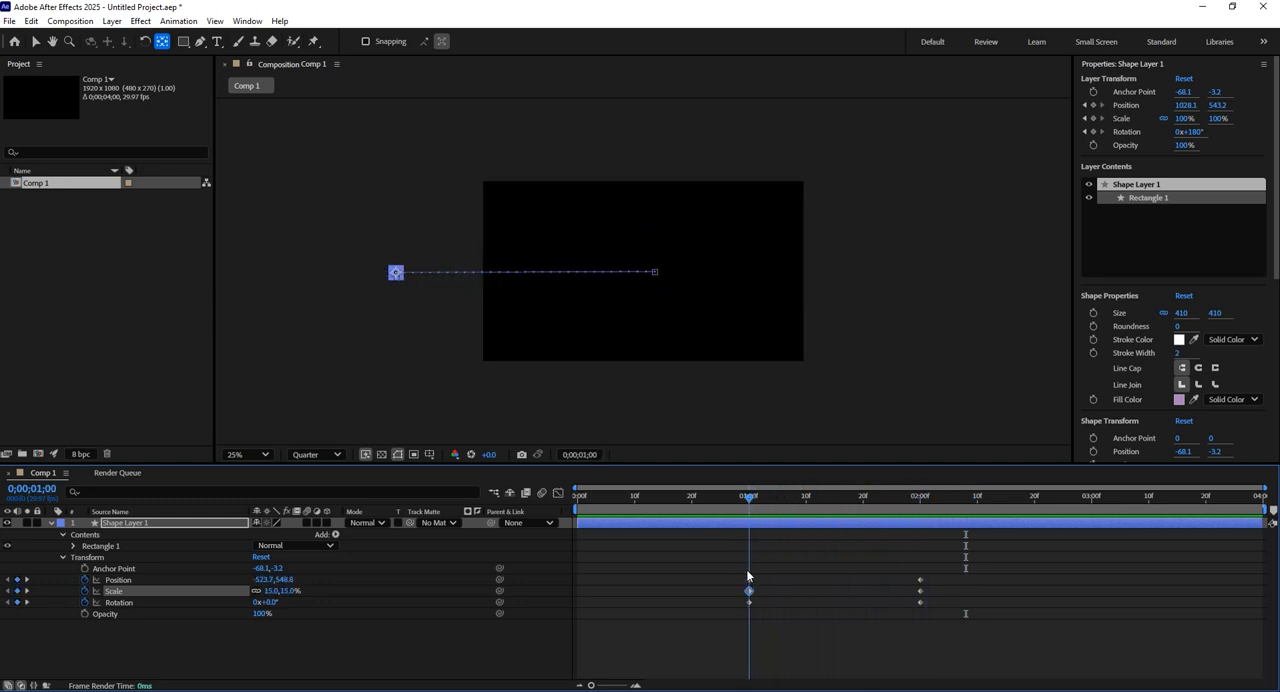
key("space")
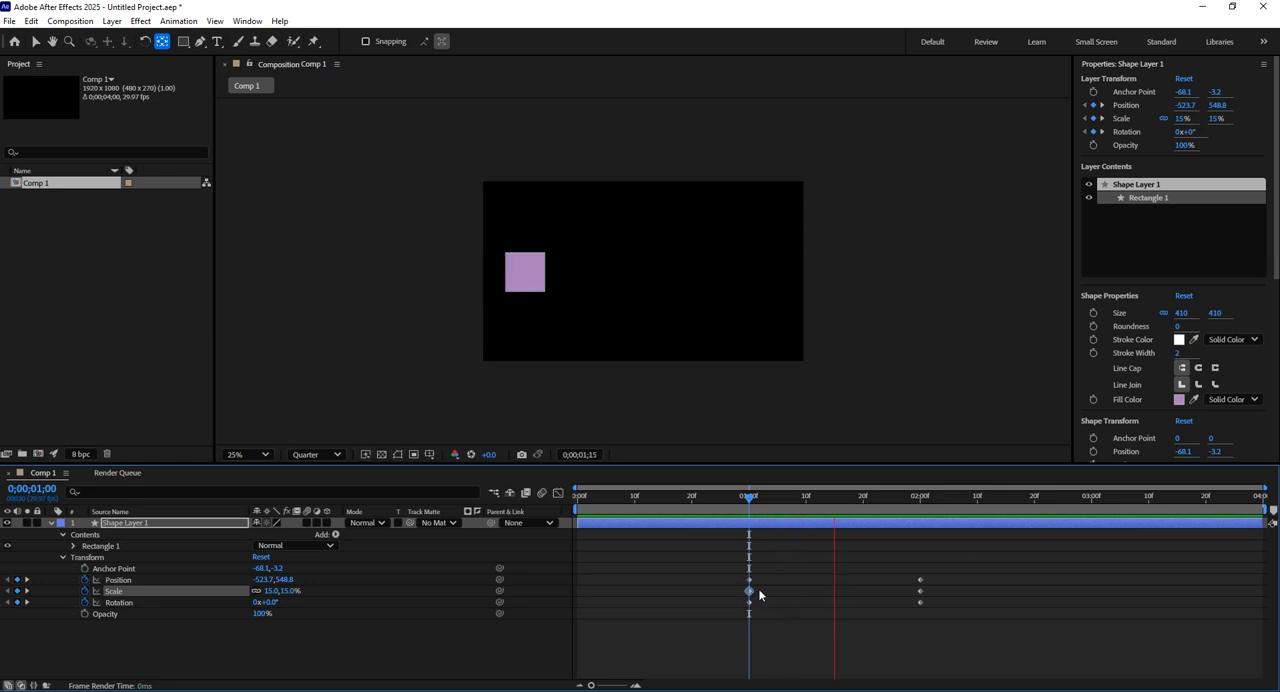
key("space")
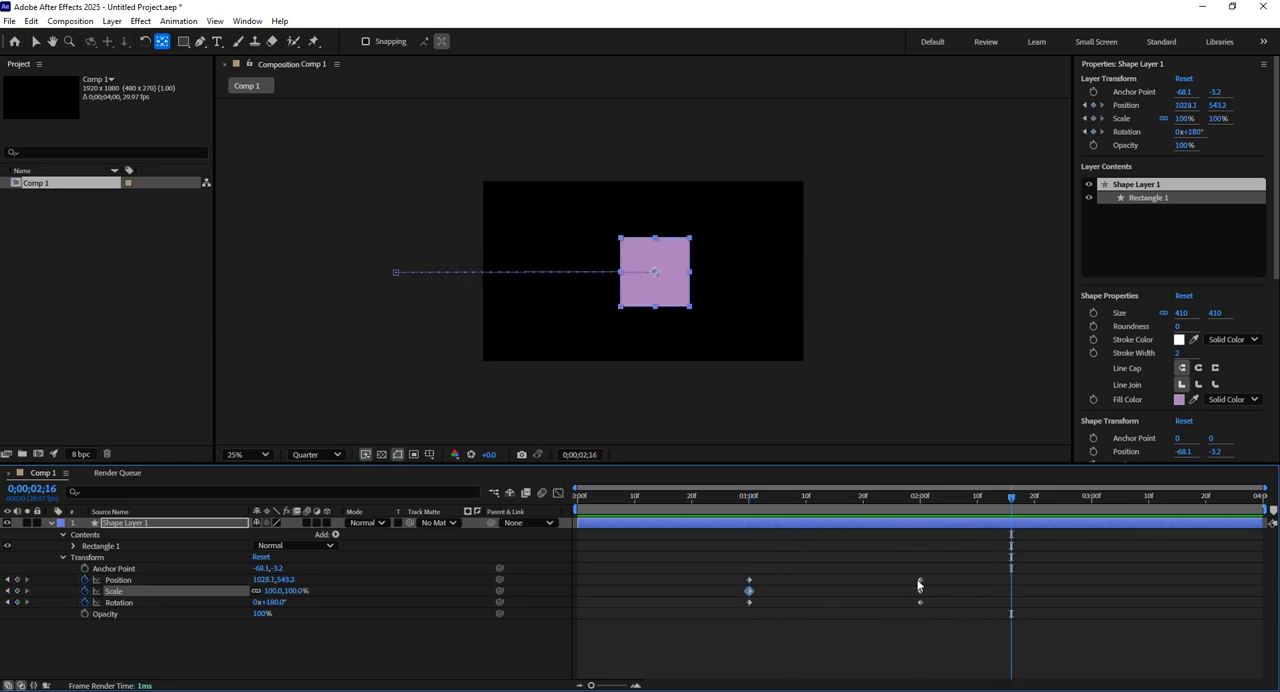
At the 3-second mark, move the square horizontally past the frame's right edge to a Position of about 2312.1, 539.2.
left_click(919, 504)
left_click_drag(923, 503, 1090, 497)
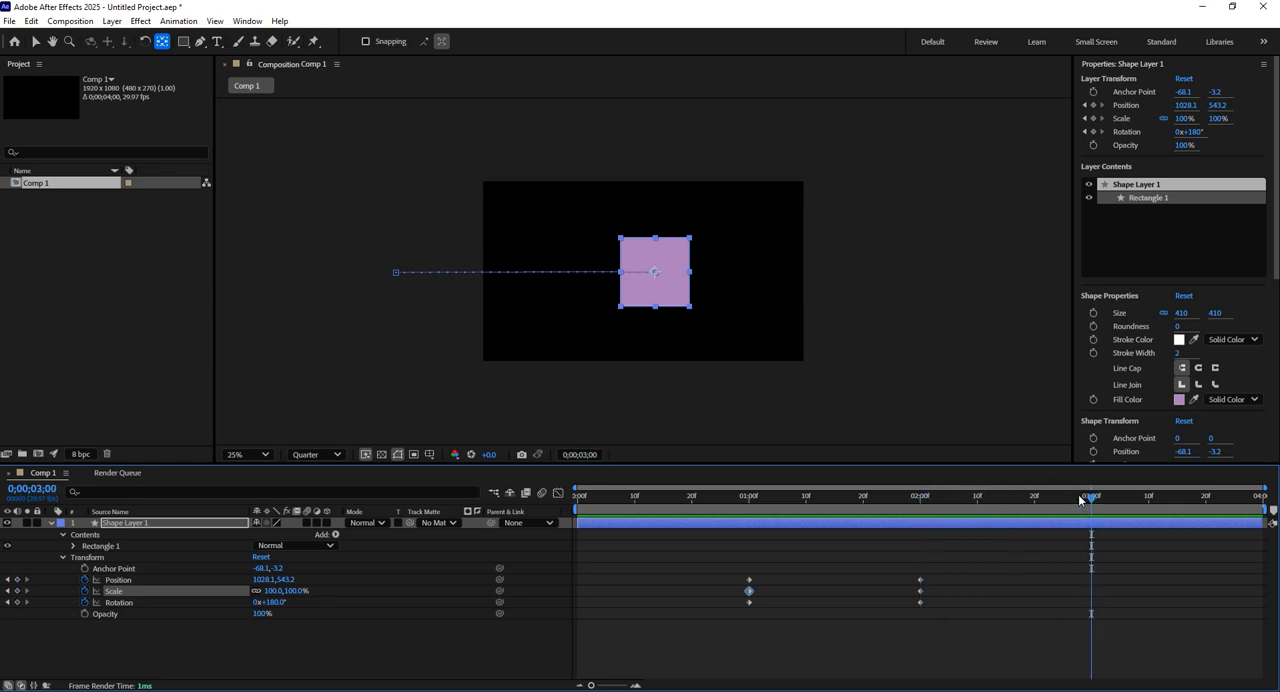
left_click(38, 44)
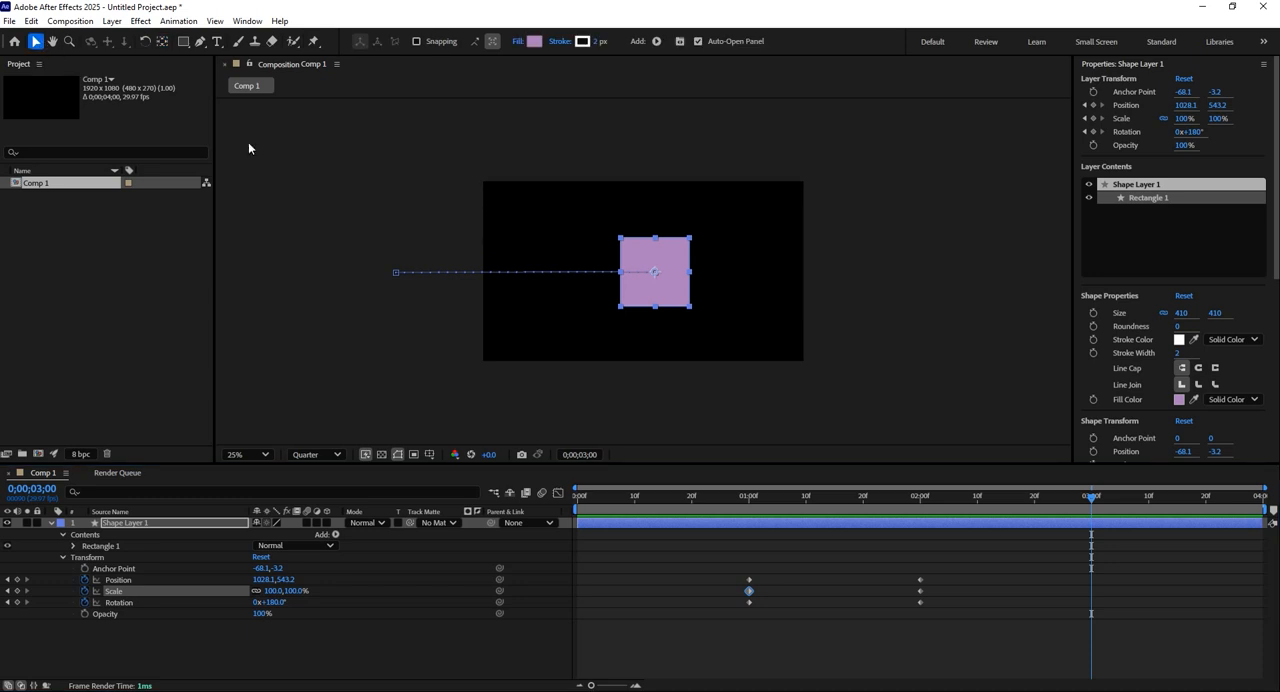
left_click_drag(678, 261, 893, 261)
Preview the square's movement across the frame from the 1-second mark.
left_click_drag(1054, 505, 746, 505)
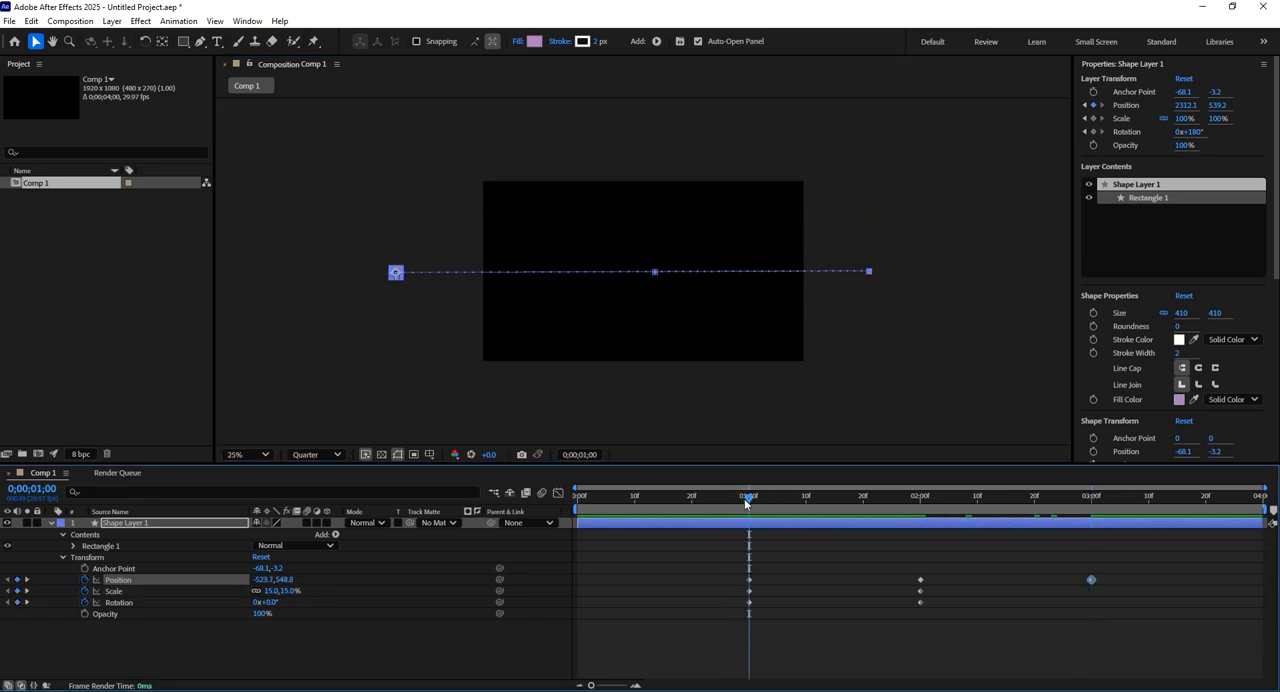
key("space")
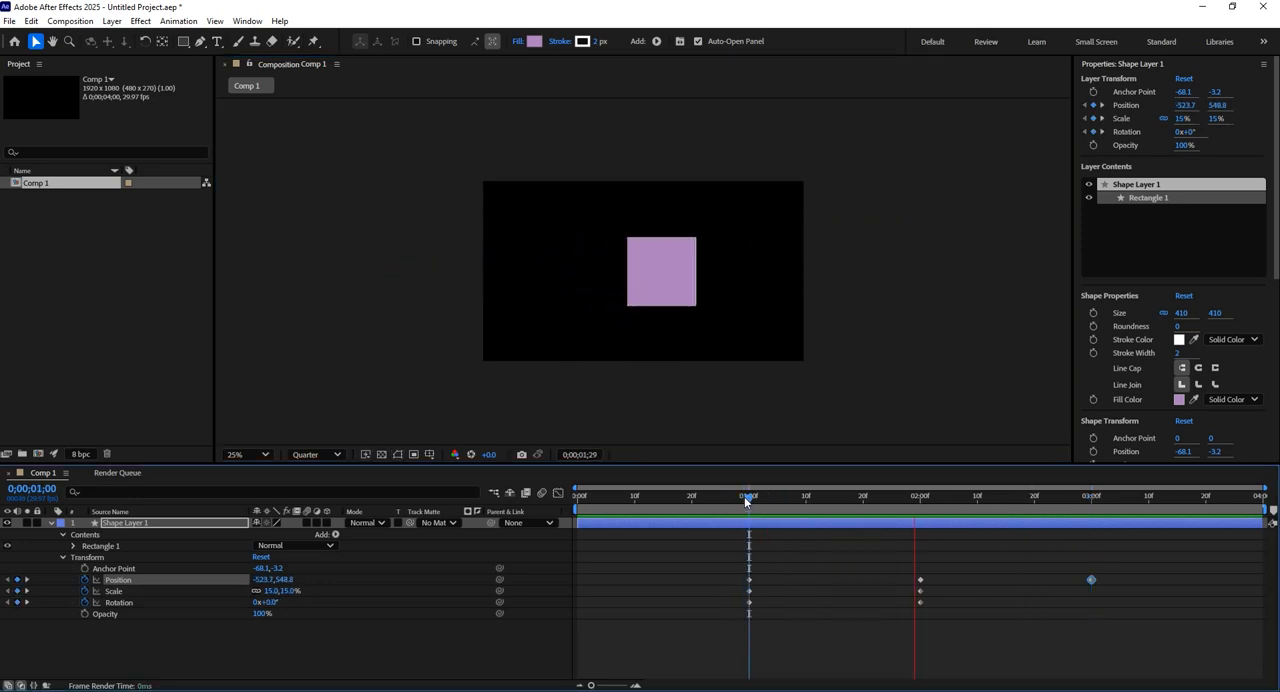
key("space")
left_click_drag(812, 503, 749, 505)
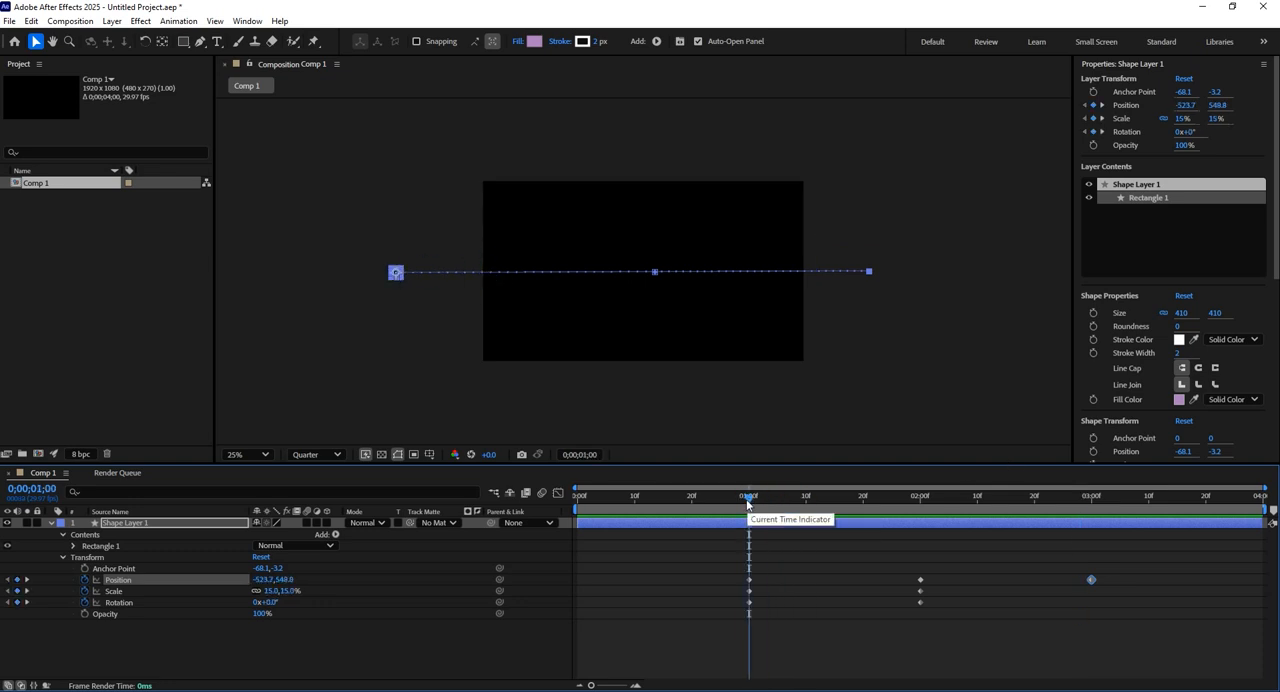
key("space")
key("space")
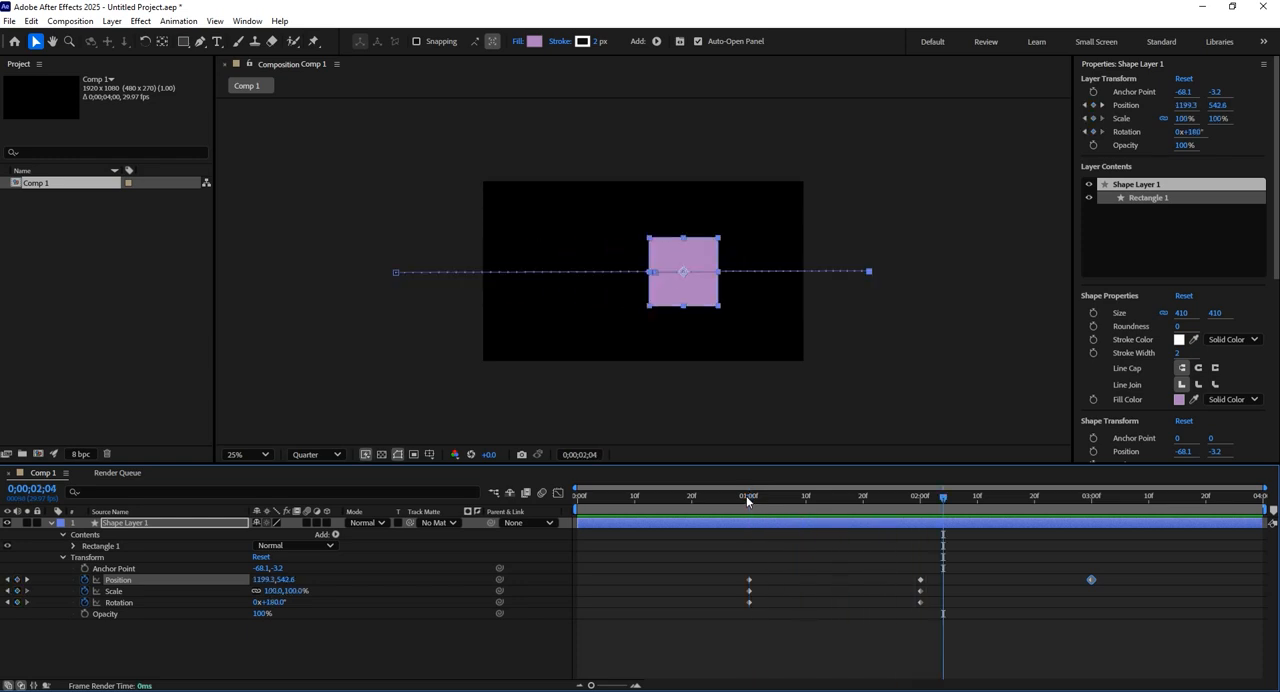
Move the Position keyframe at 3 seconds to the 4-second mark.
left_click(920, 499)
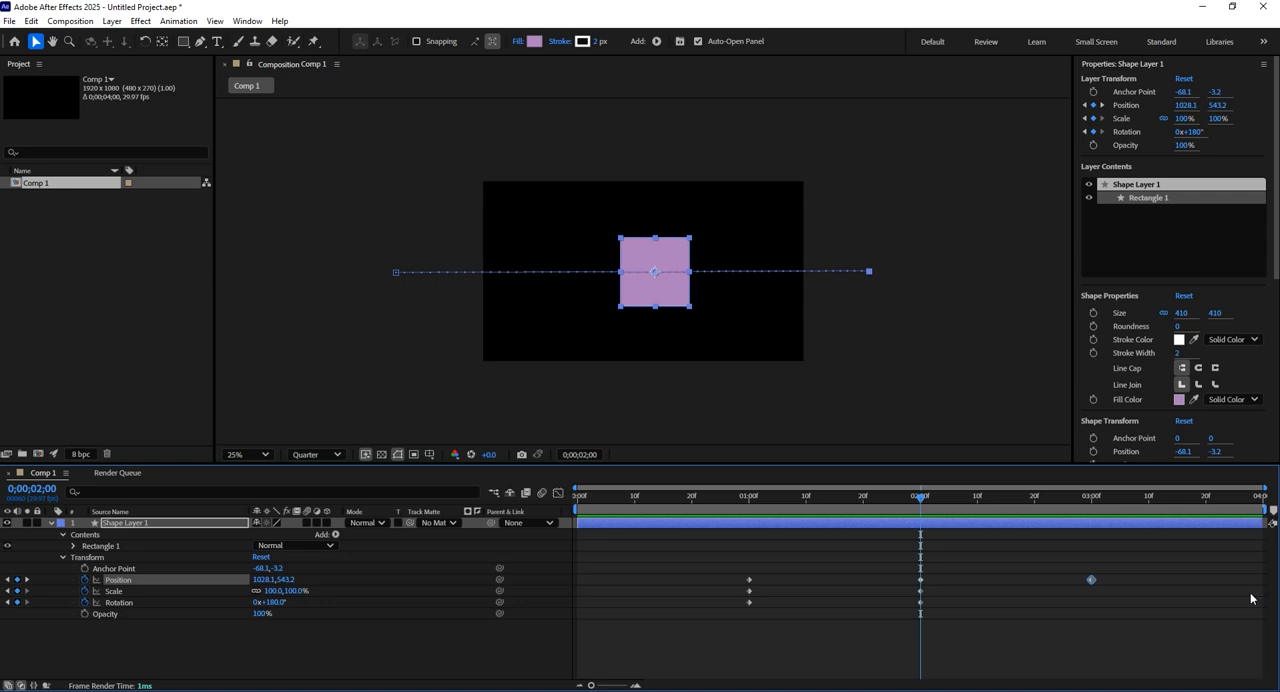
left_click(1134, 612)
left_click_drag(956, 499, 1089, 513)
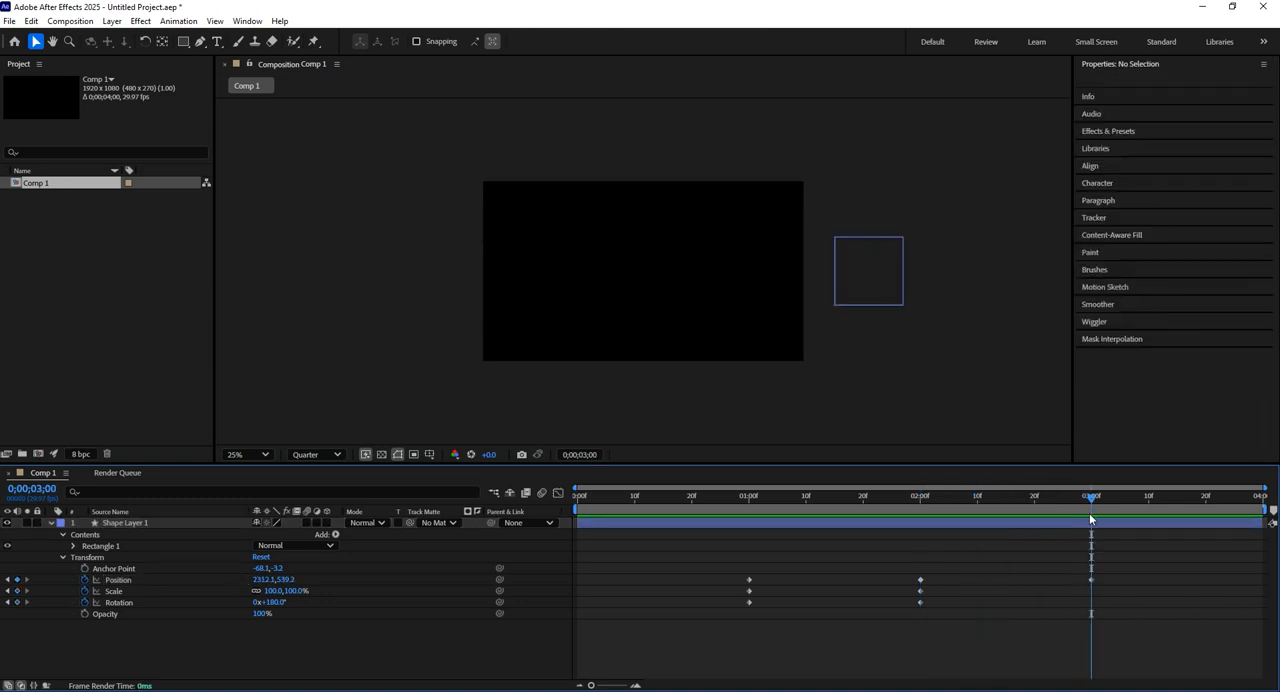
left_click(1091, 580)
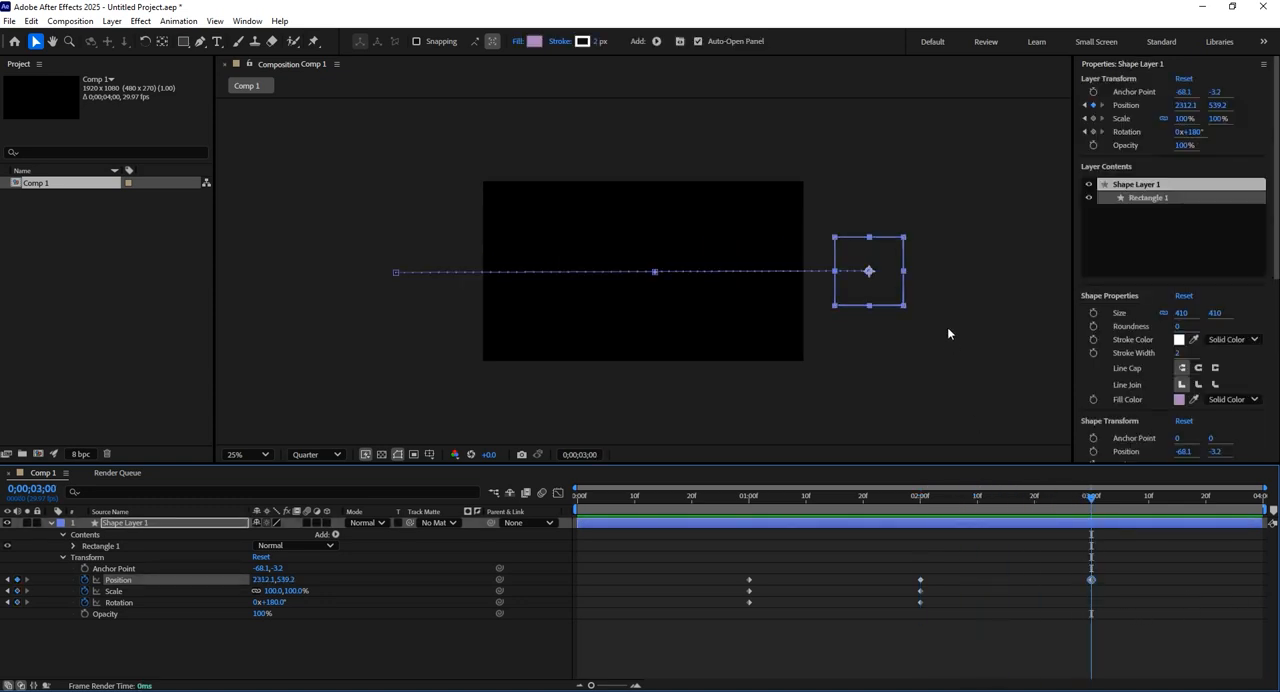
left_click_drag(1091, 580, 1262, 580)
Copy the Position keyframe at 2 seconds and paste it at 3 seconds to hold the square at the centre.
left_click_drag(958, 510, 921, 506)
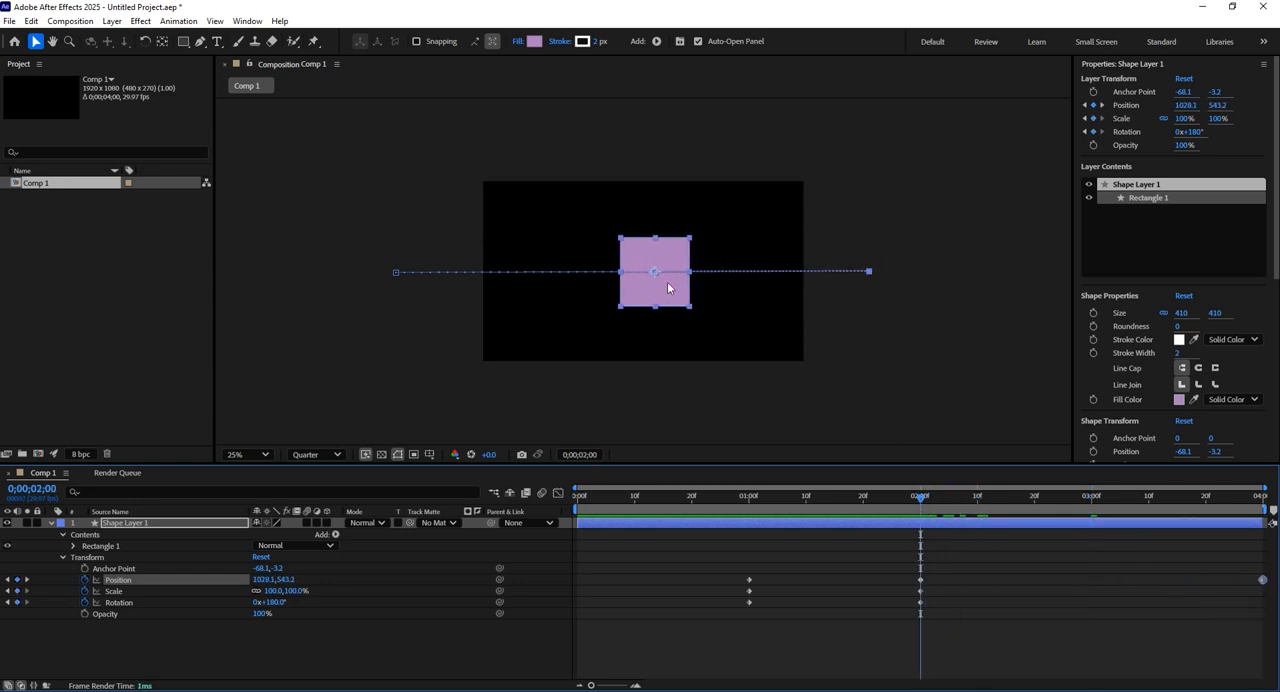
left_click_drag(1079, 501, 920, 531)
left_click(925, 542)
left_click(920, 579)
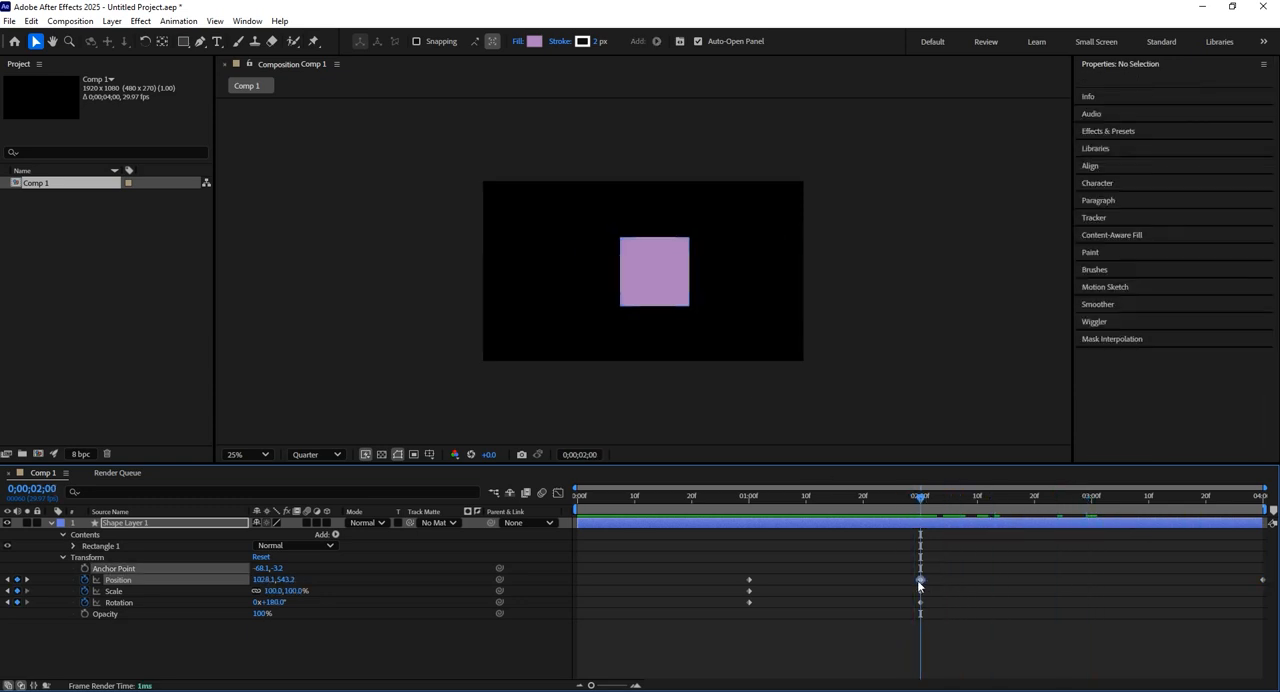
left_click(133, 579)
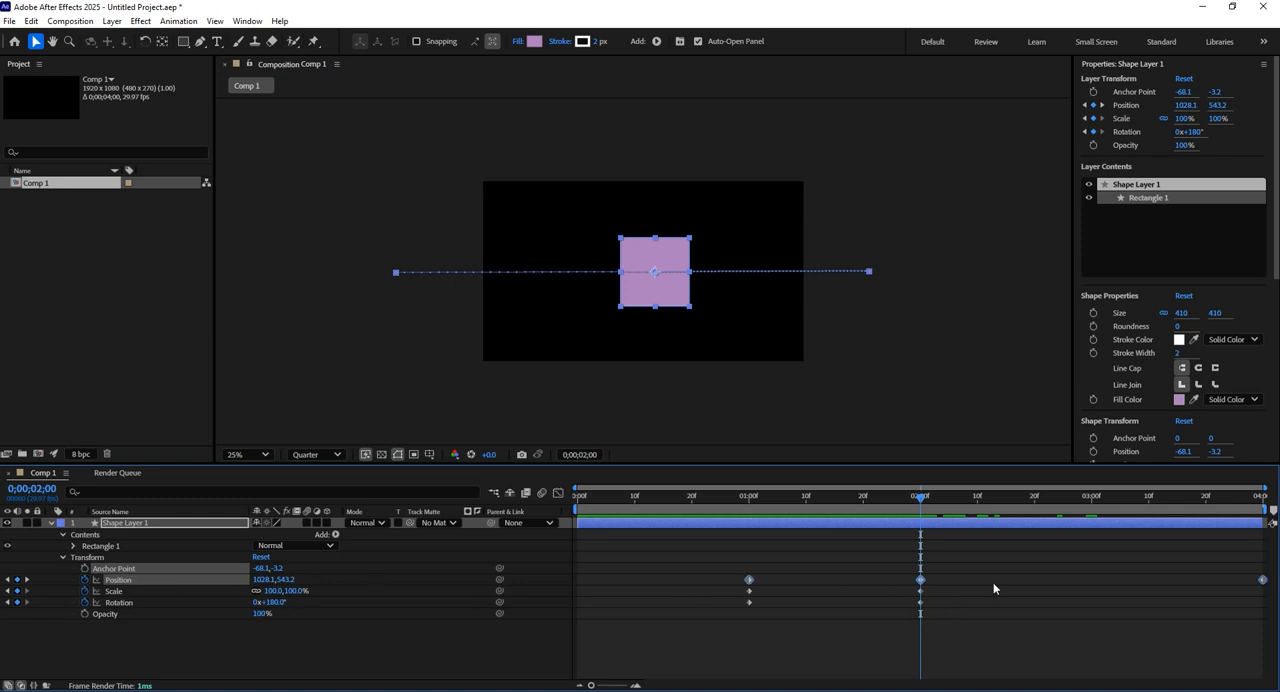
left_click(1041, 553)
left_click(1092, 497)
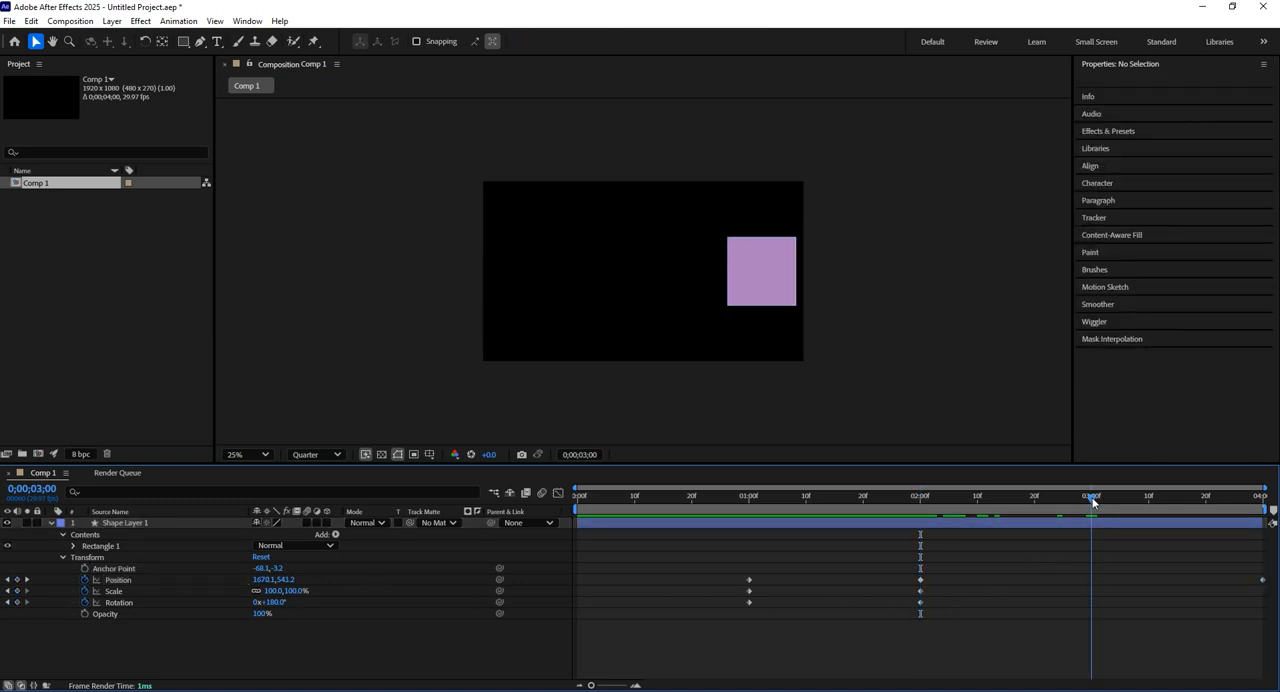
left_click(922, 499)
left_click(920, 579)
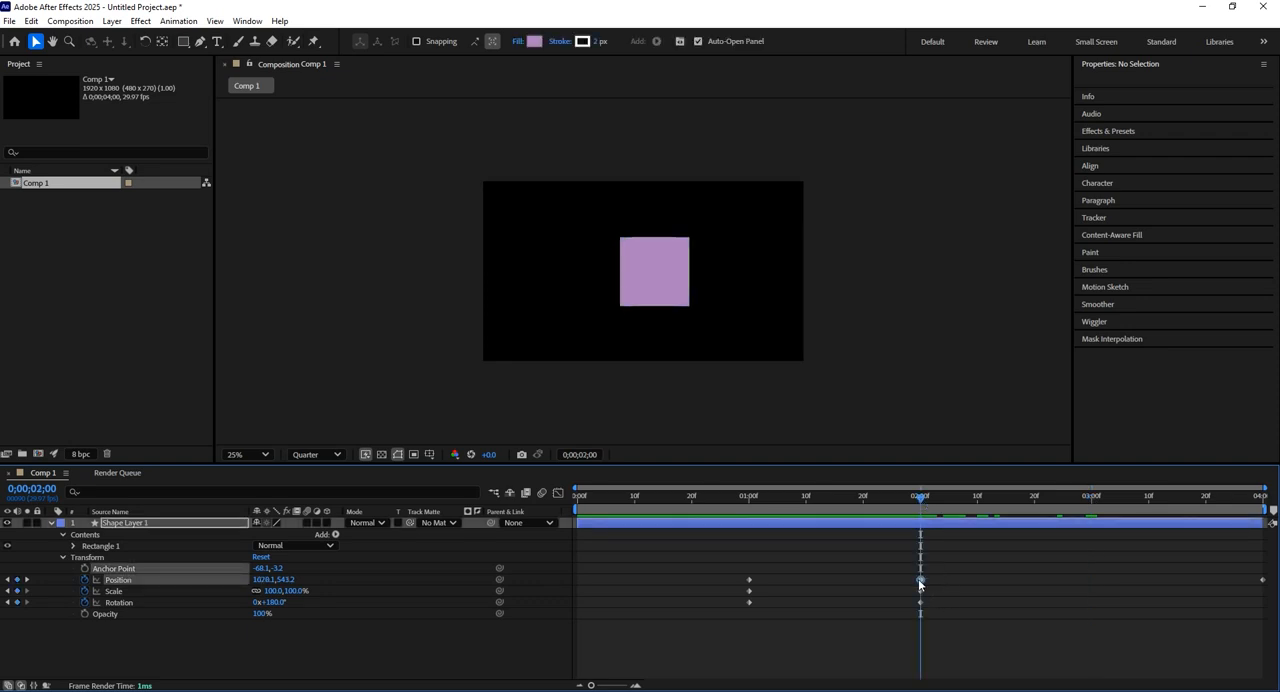
left_click(1093, 505)
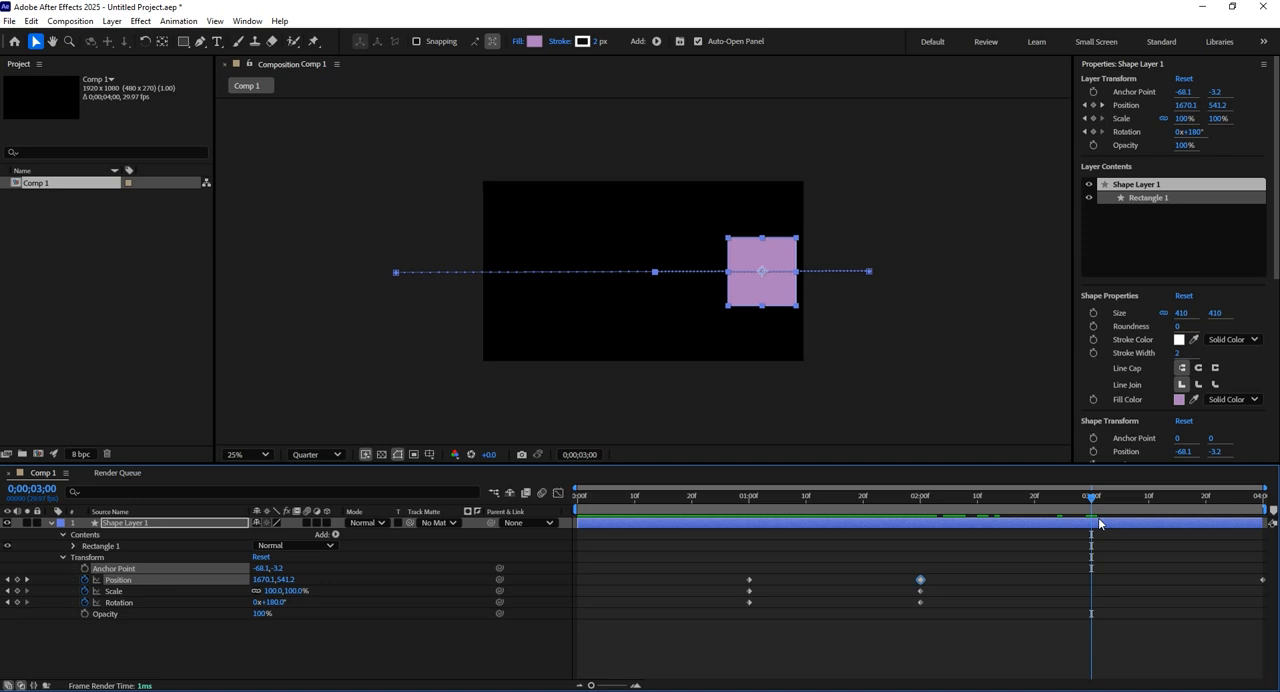
key("ctrl+v")
Preview the animation from the 1-second mark to check the square's pause at the centre.
left_click_drag(1088, 497, 748, 523)
key("space")
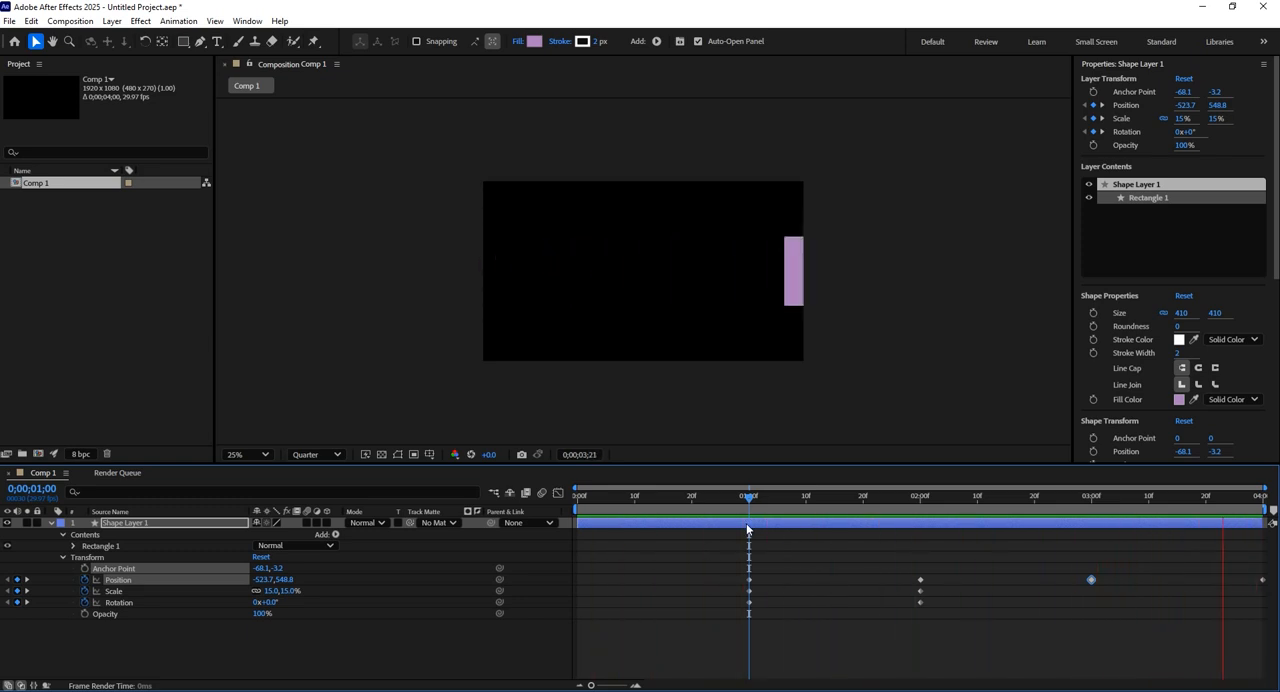
key("space")
left_click_drag(765, 513, 751, 508)
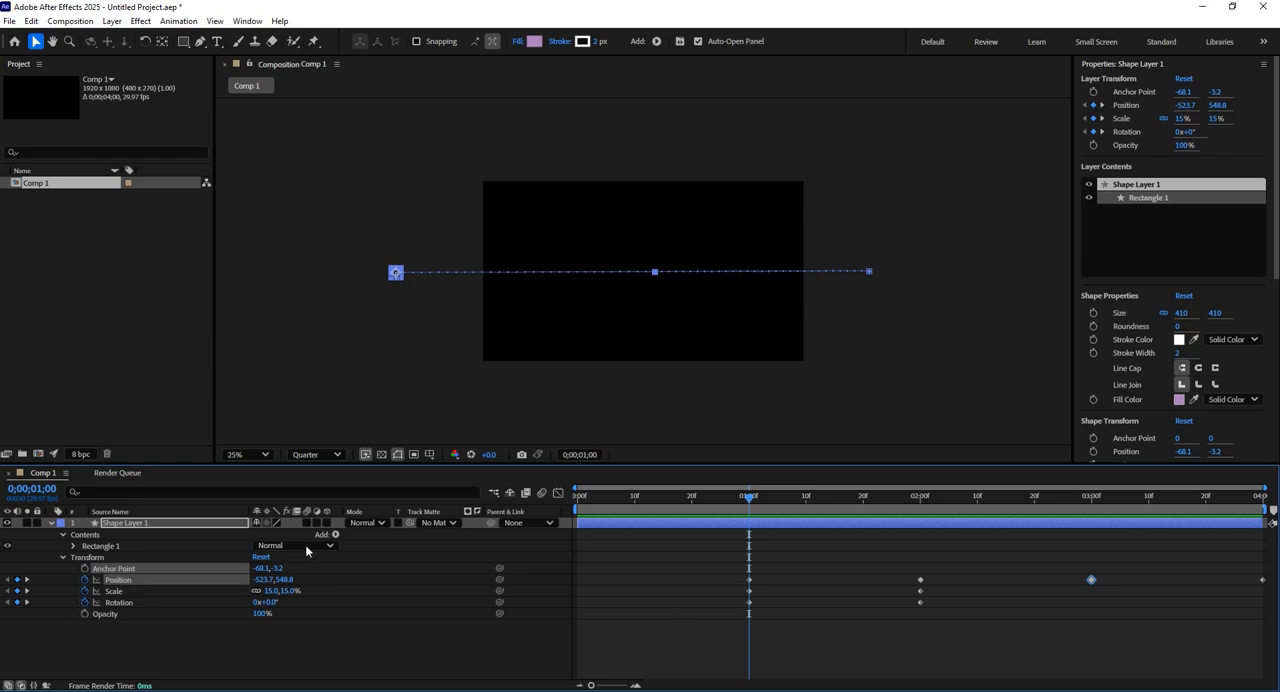
Add a keyframe for the Color of Rectangle 1's Fill 1 at the 1-second mark.
left_click(73, 546)
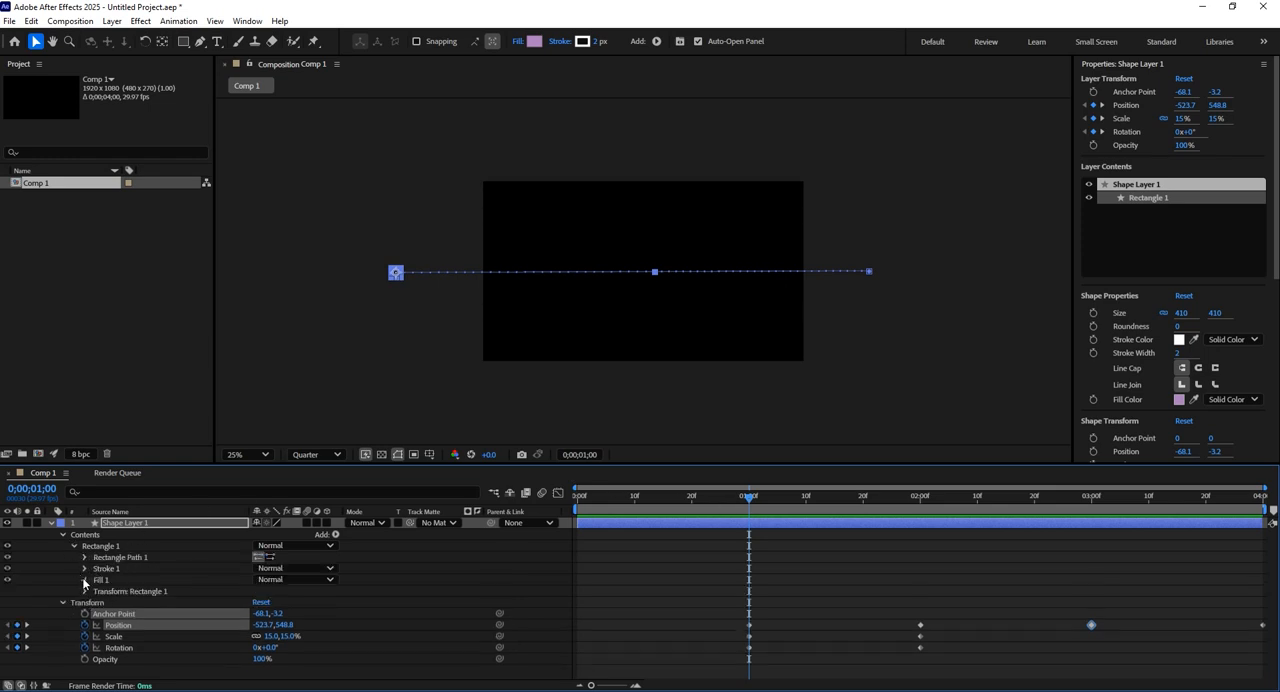
left_click(85, 580)
left_click(140, 617)
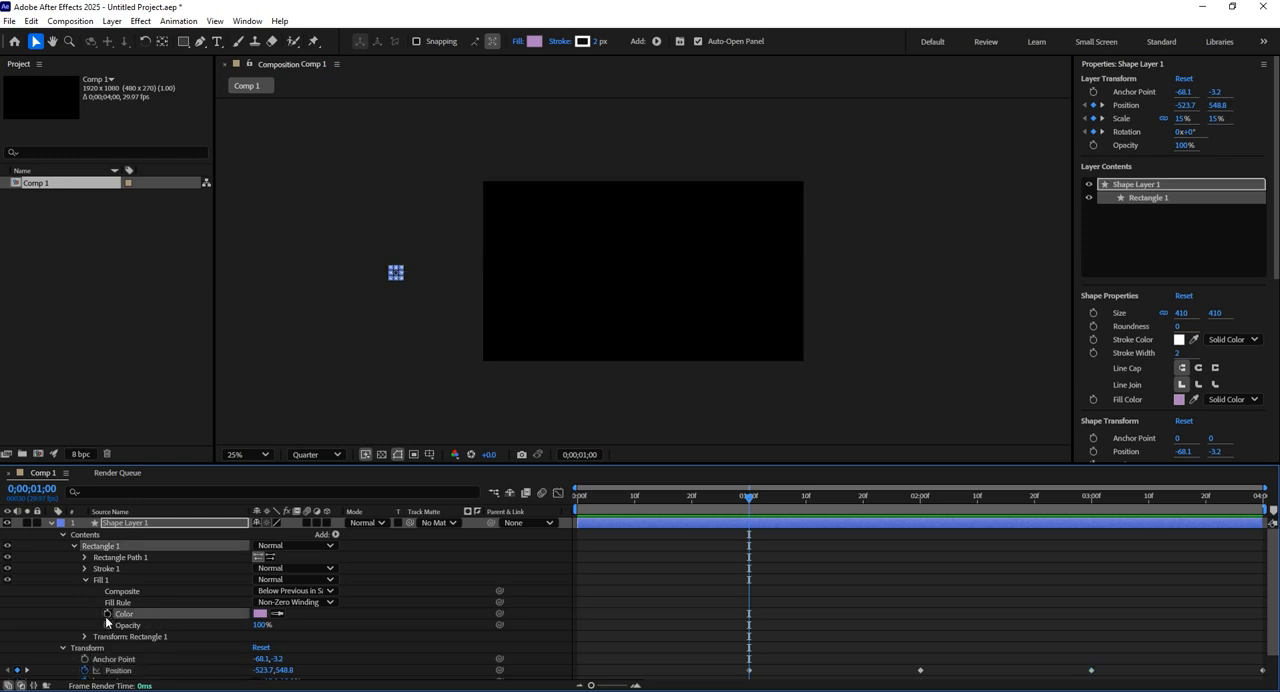
left_click(107, 614)
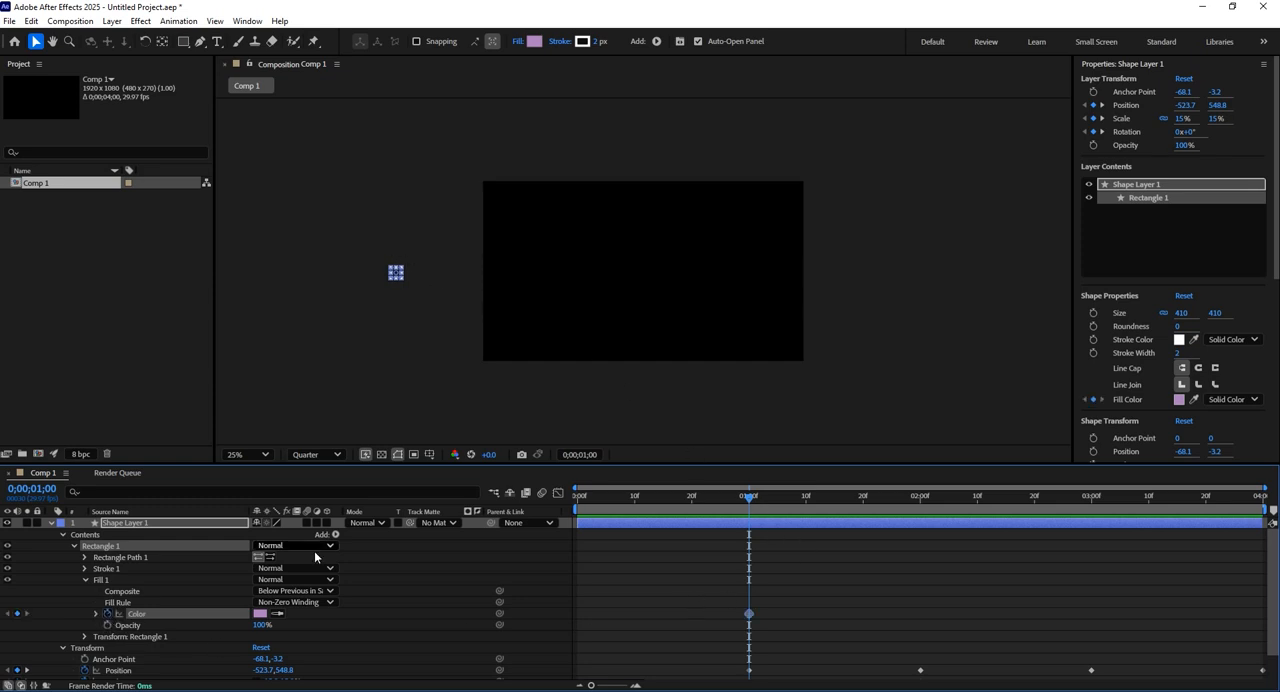
At the 2-second mark, set the square's fill colour to dark purple, 570073.
left_click_drag(766, 499, 920, 509)
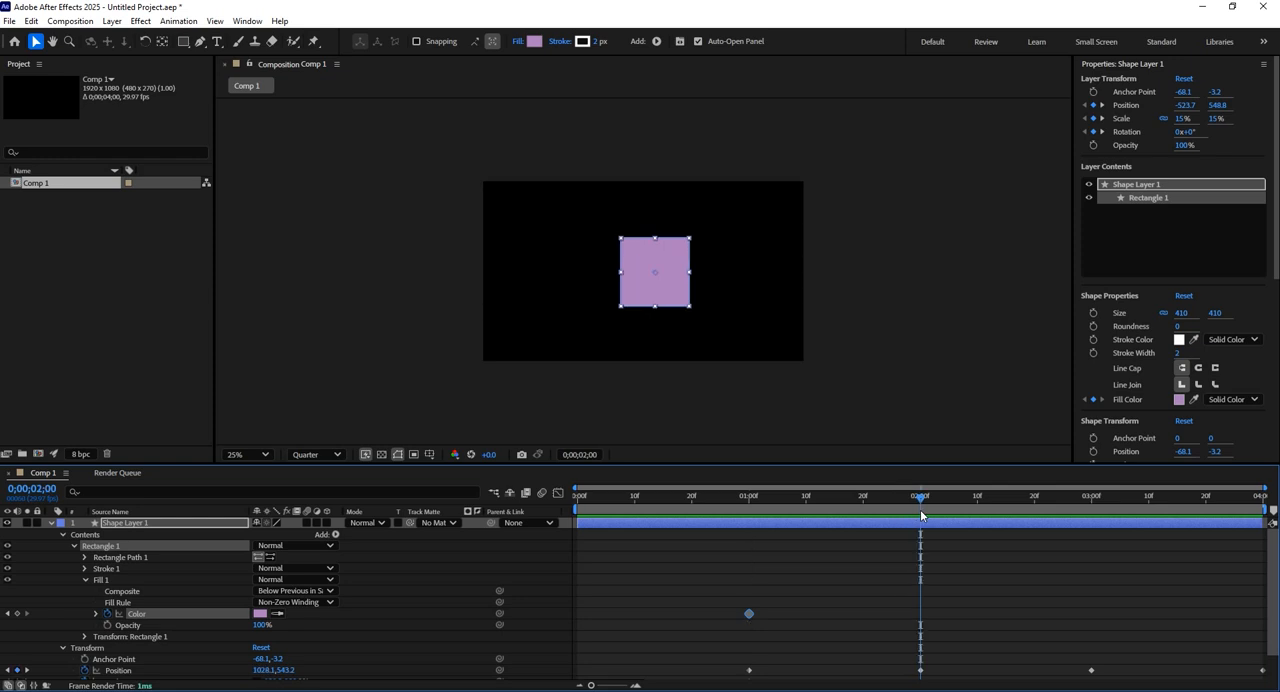
left_click(260, 613)
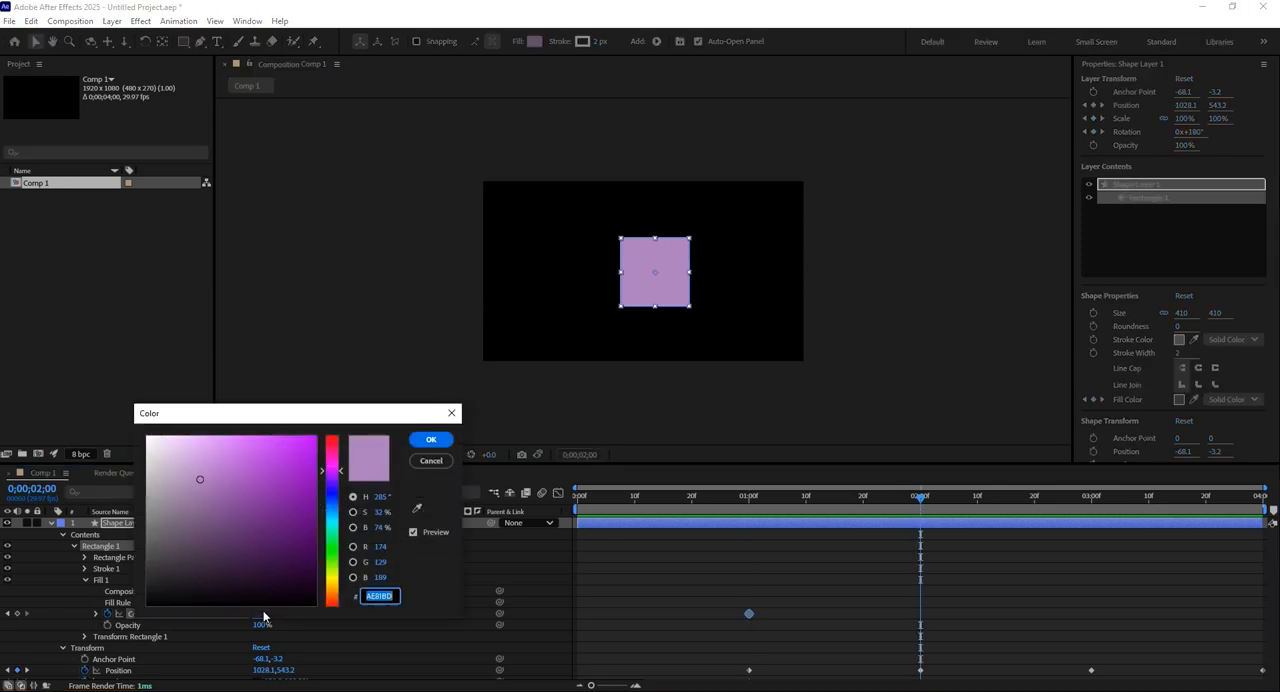
left_click_drag(310, 503, 315, 528)
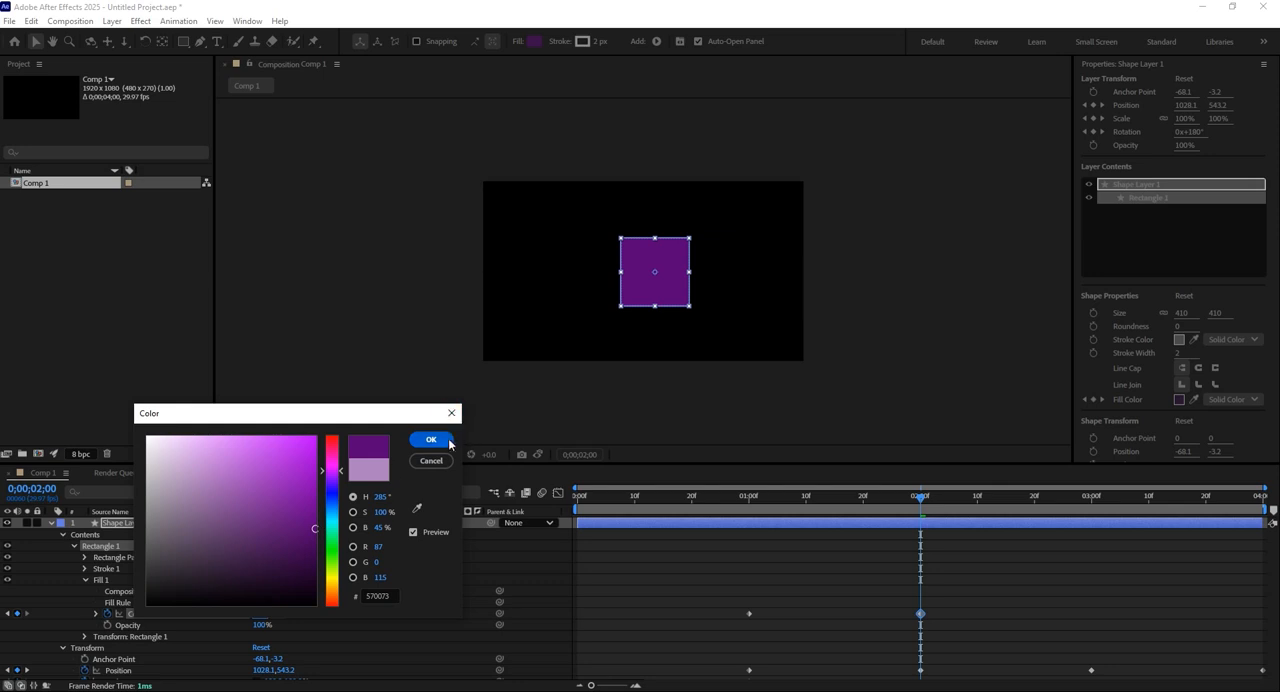
left_click(431, 439)
left_click(869, 578)
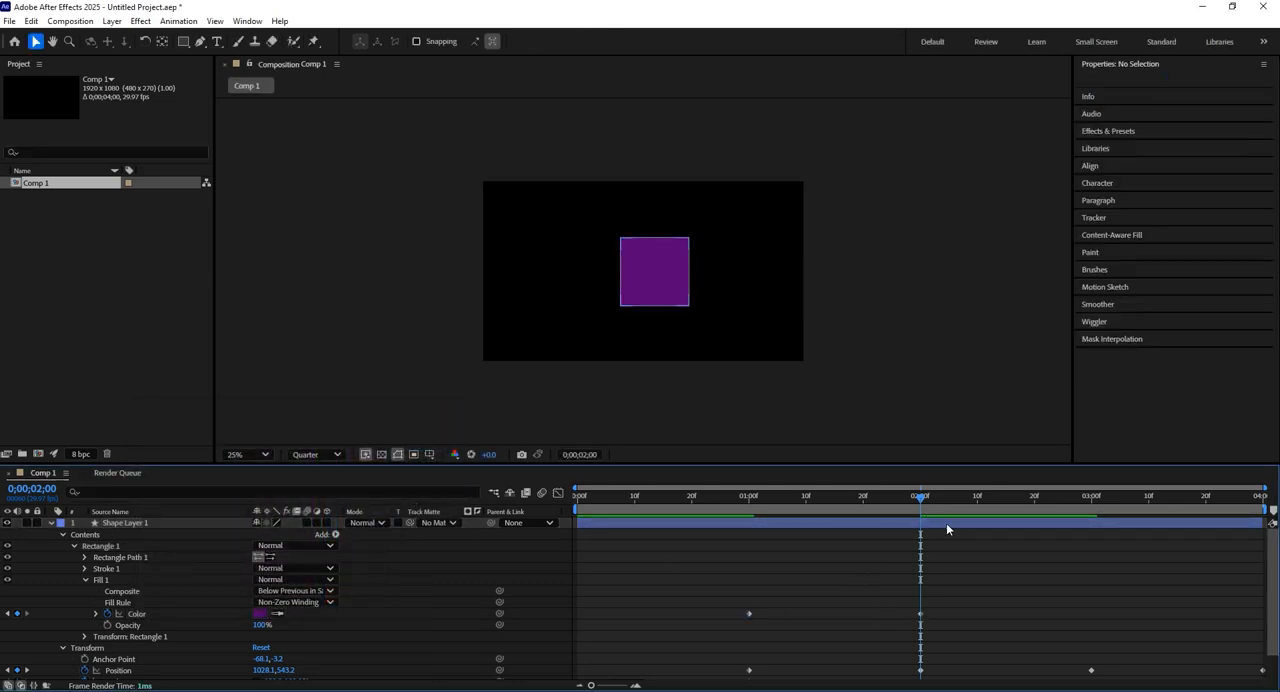
At the 3-second mark, set the square's fill colour to bright green and preview the colour animation from 1 second.
left_click_drag(940, 498, 1090, 517)
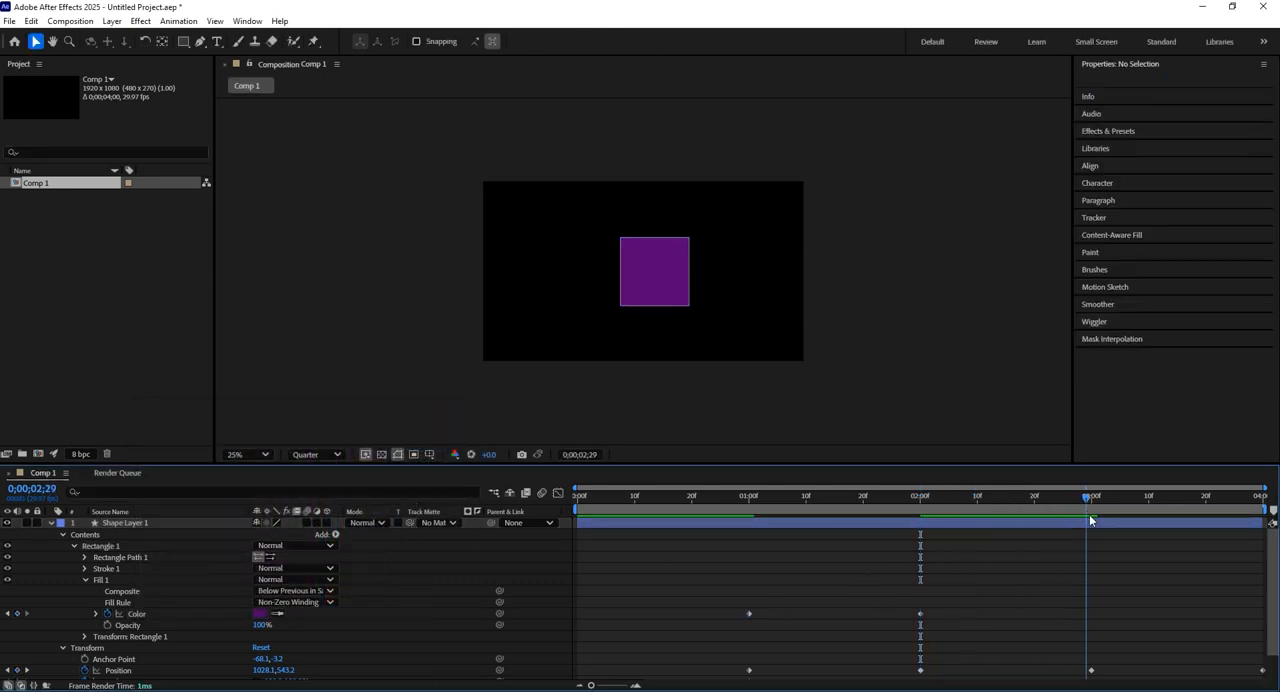
left_click(263, 614)
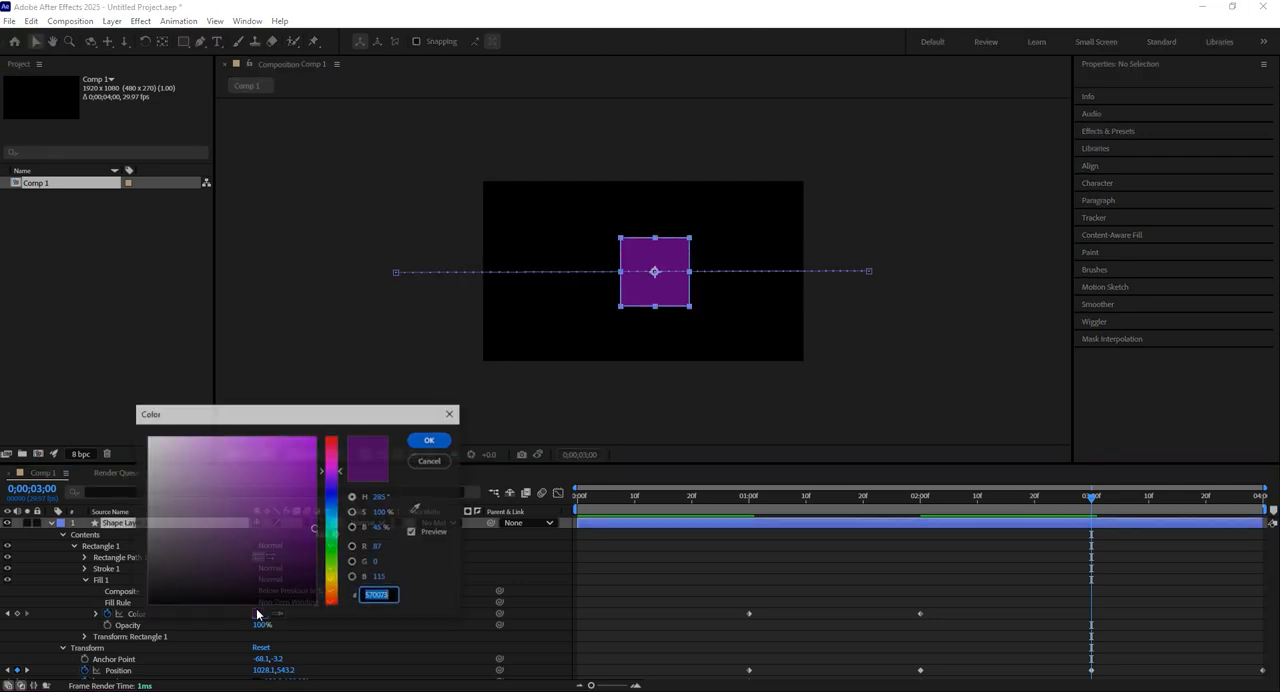
left_click(334, 562)
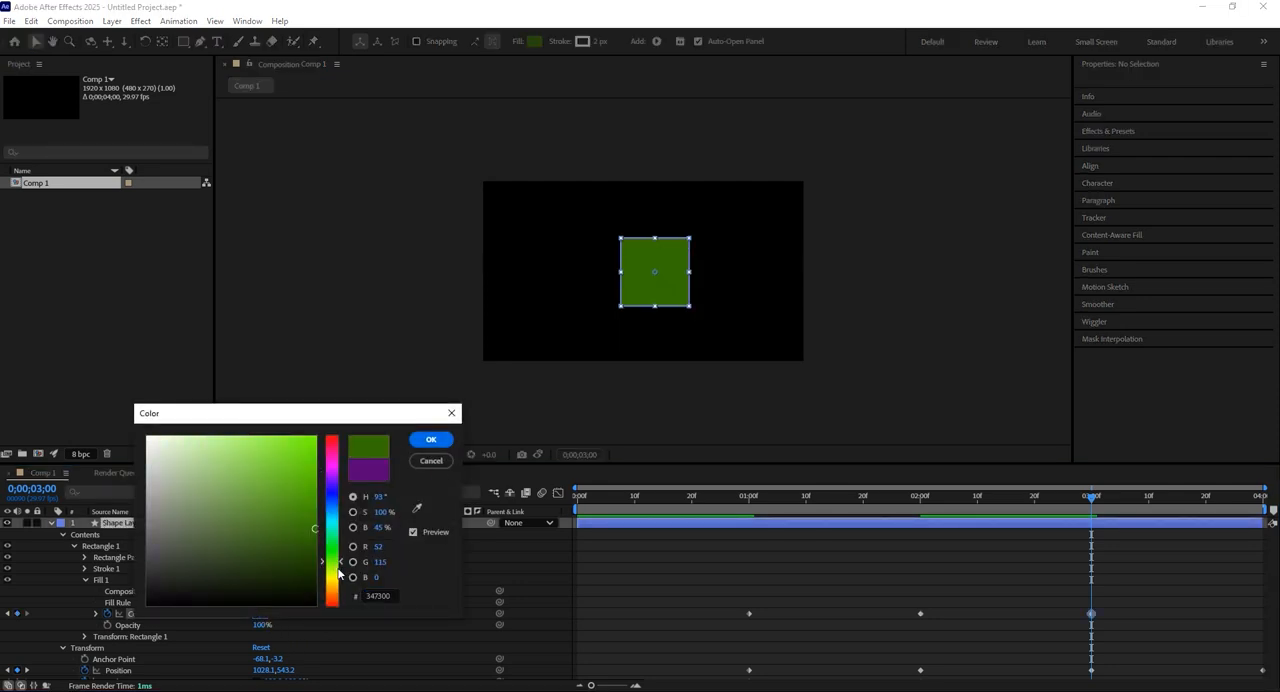
left_click(277, 465)
left_click(431, 440)
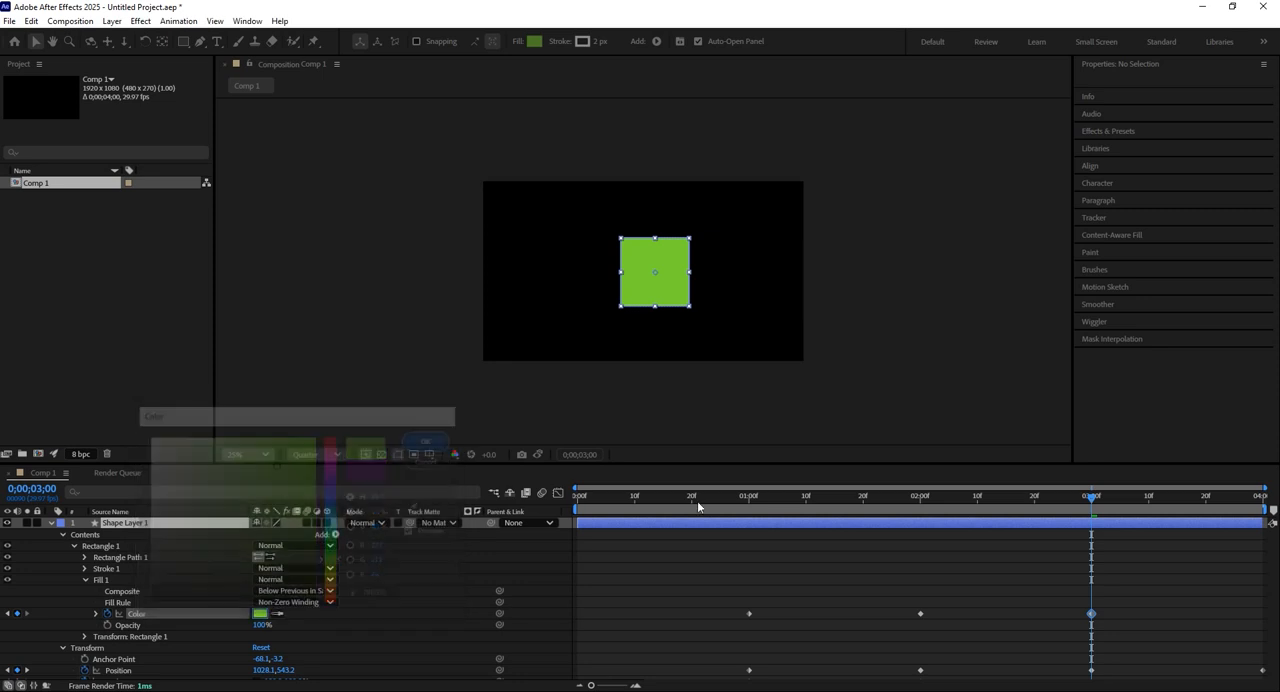
left_click_drag(1155, 500, 748, 508)
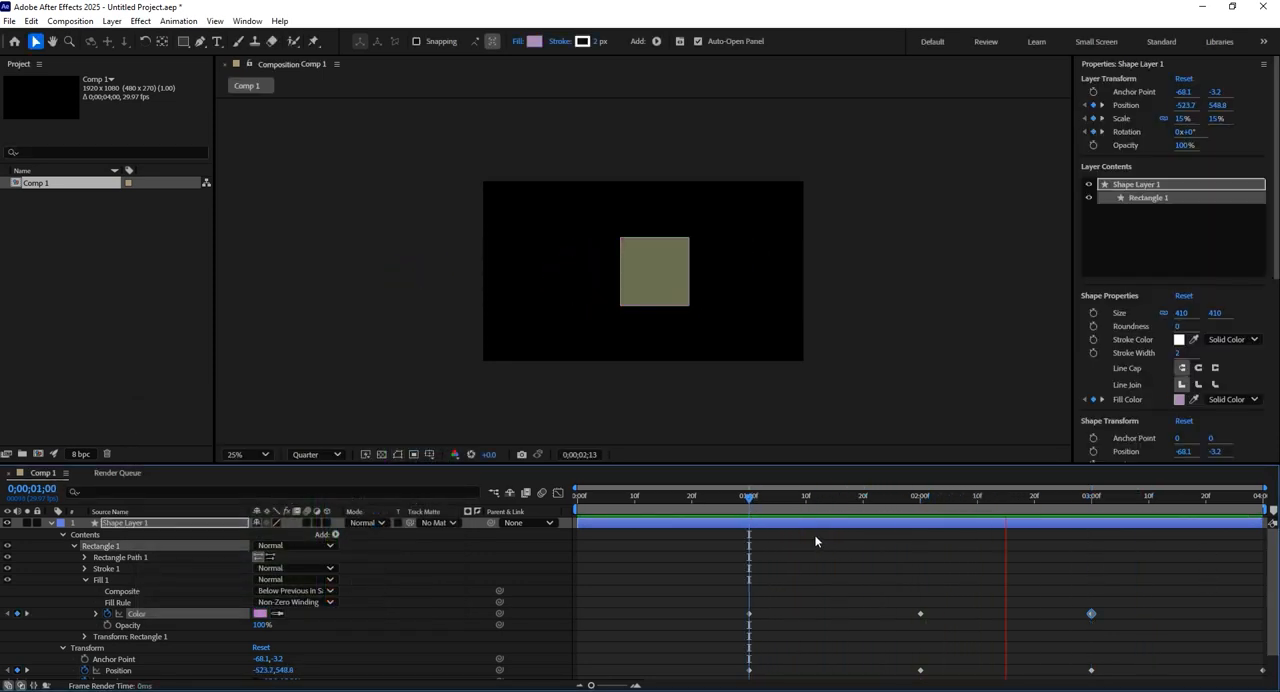
key("space")
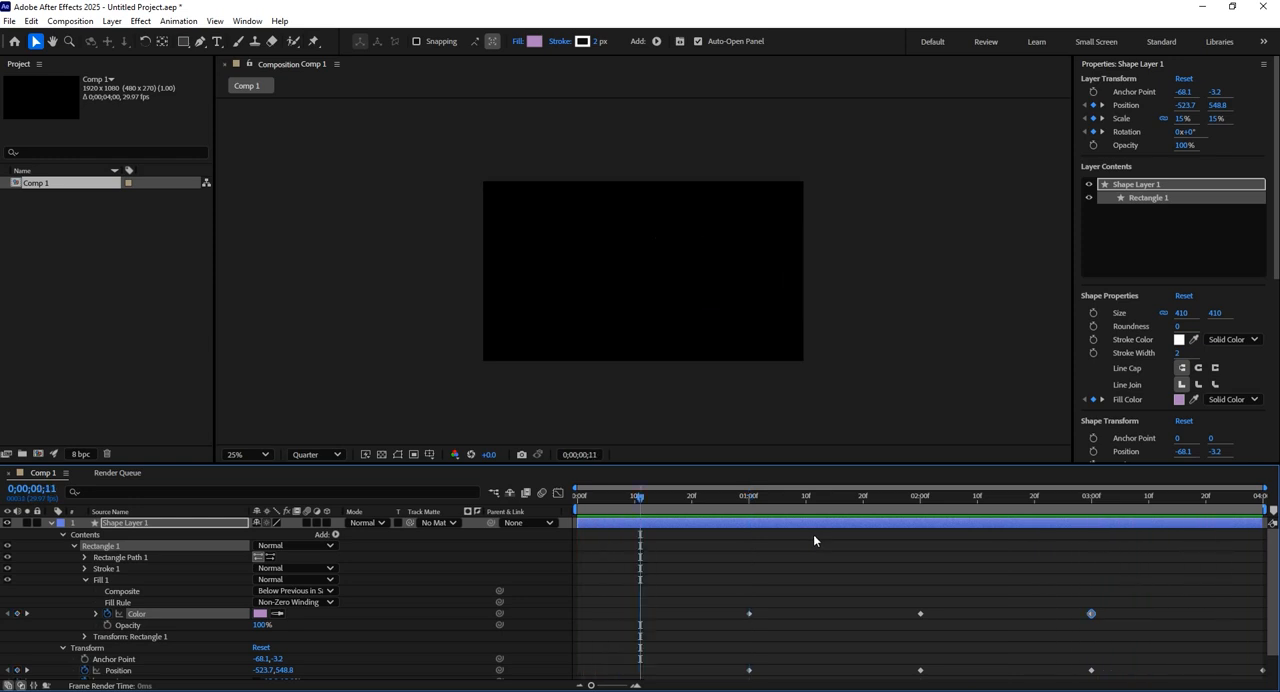